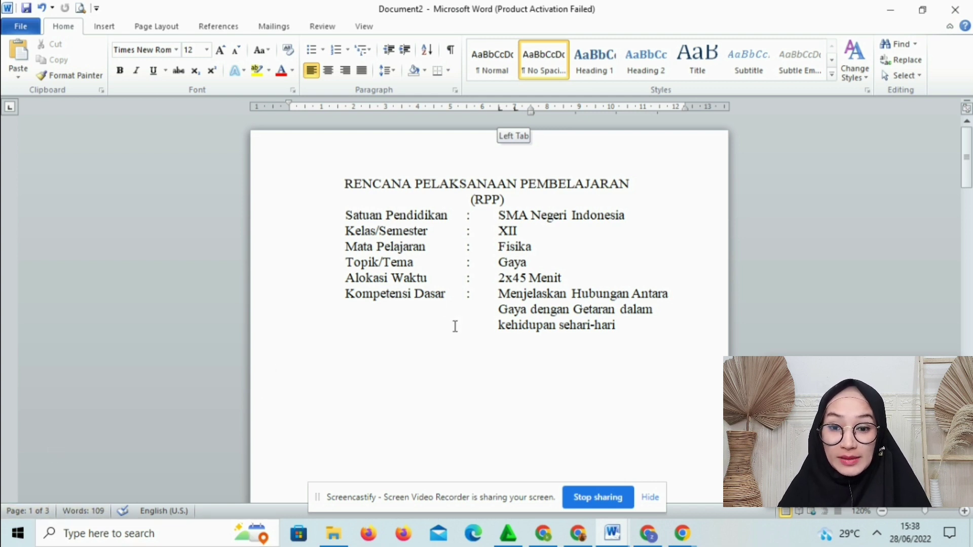
Step: Examine how the colons and values line up in the RPP heading on the first page of Document2
scroll(414, 213, down, 1)
scroll(407, 214, up, 1)
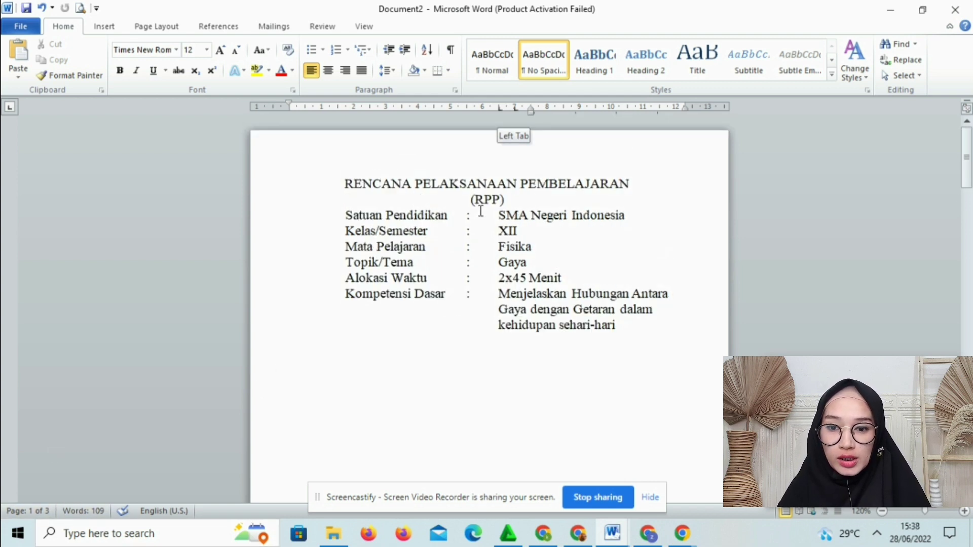
click(480, 210)
click(471, 218)
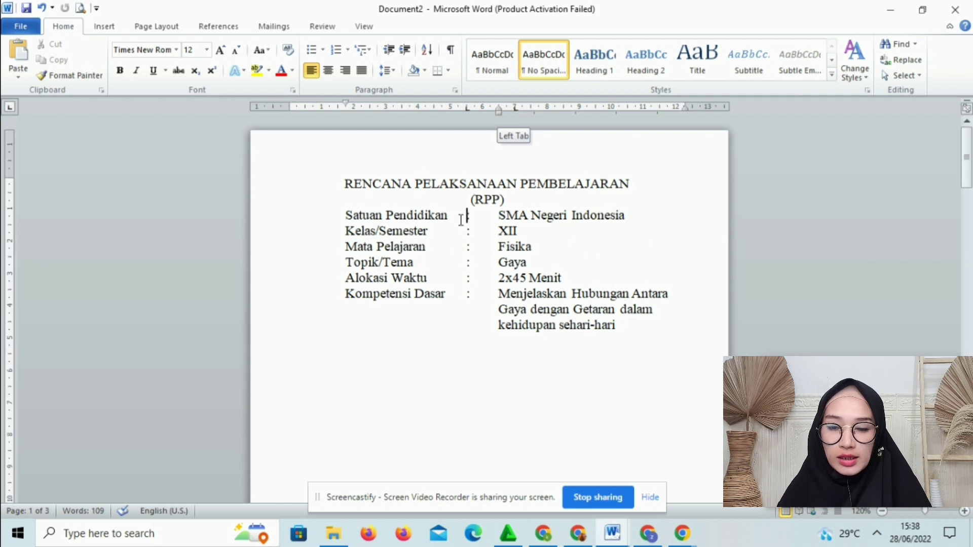
scroll(520, 328, down, 4)
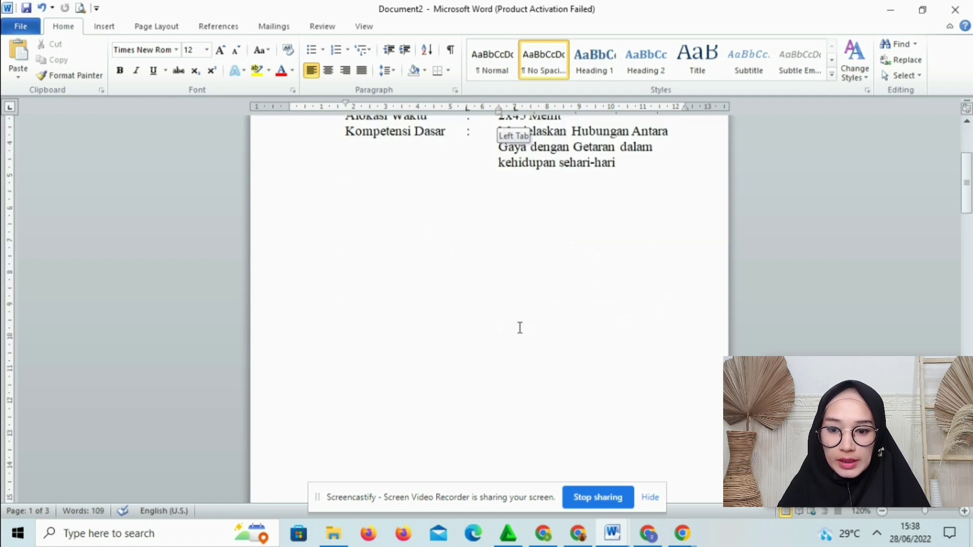
Step: Examine the colon, numbering and sub-item alignment in the camping committee list on page 2, and return to the RPP page
scroll(520, 328, down, 8)
scroll(522, 318, down, 2)
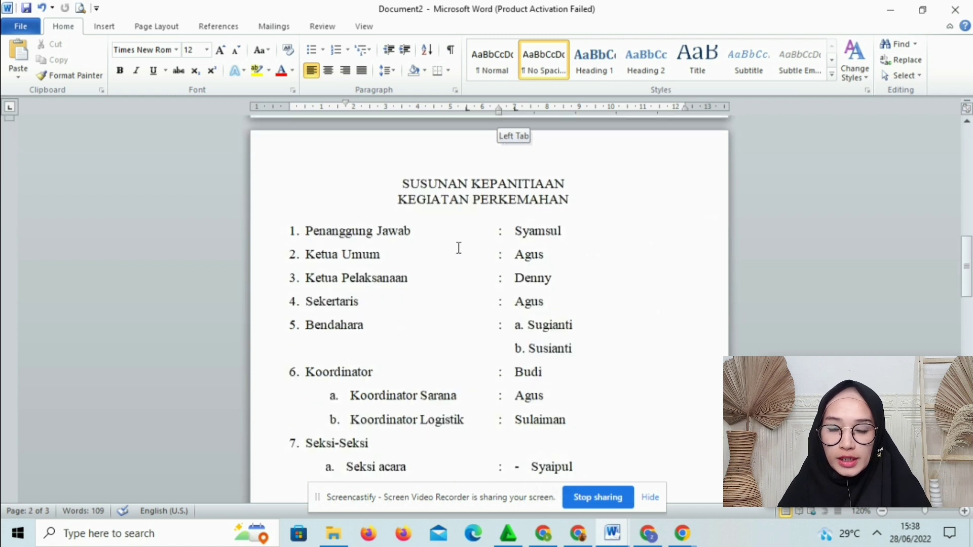
click(503, 231)
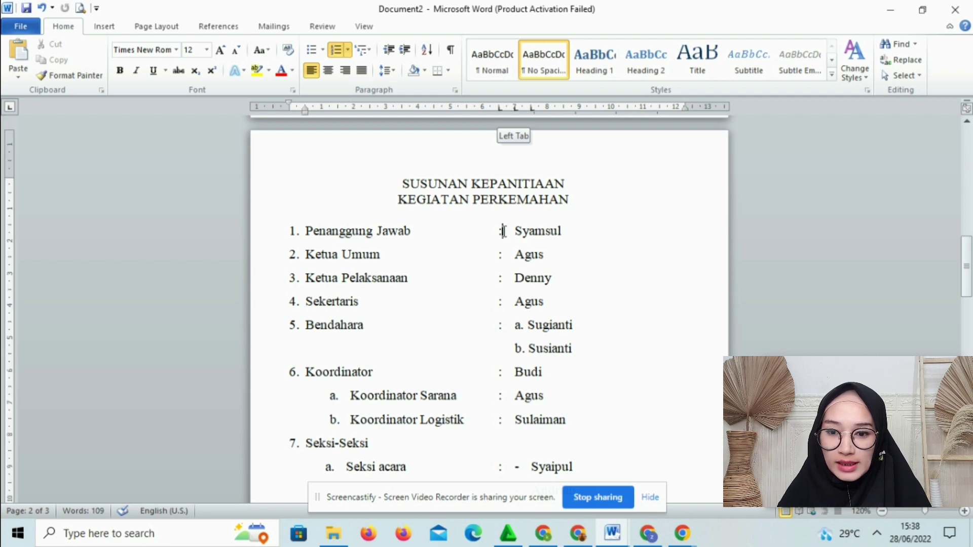
click(504, 325)
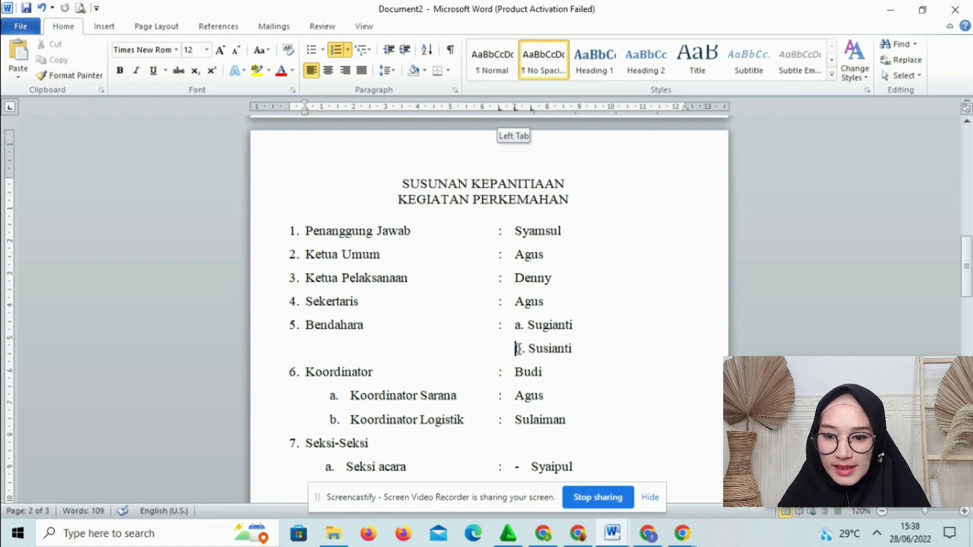
click(516, 349)
scroll(520, 398, down, 3)
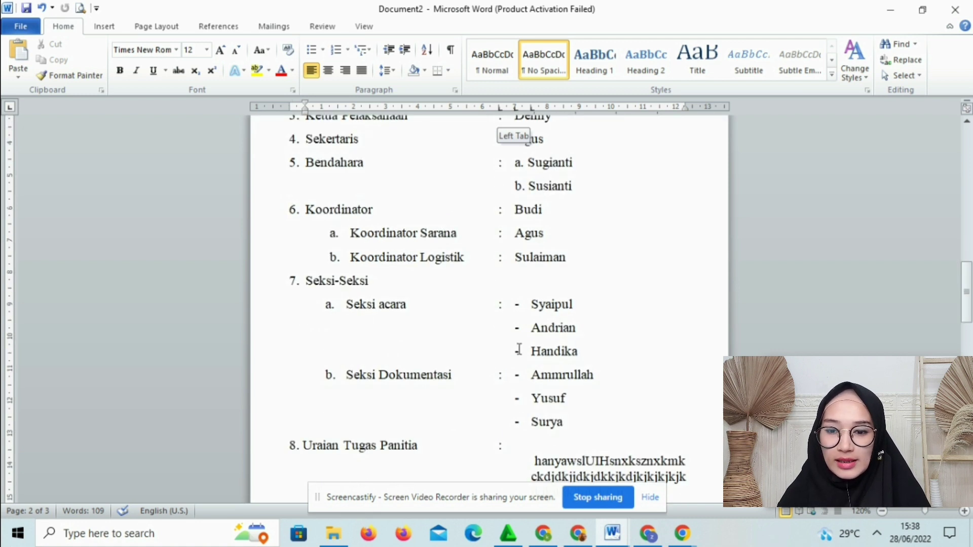
click(524, 314)
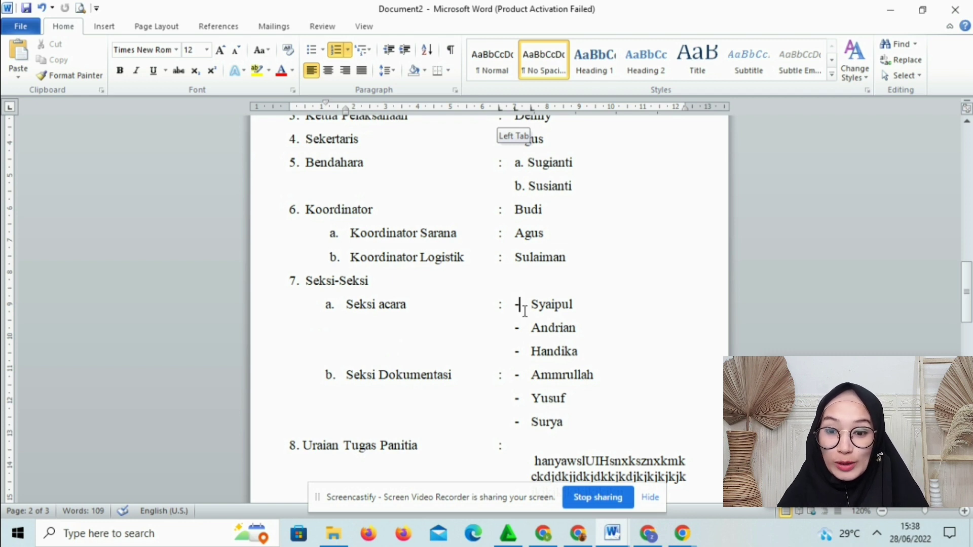
key(Down)
key(Down)
key(Down)
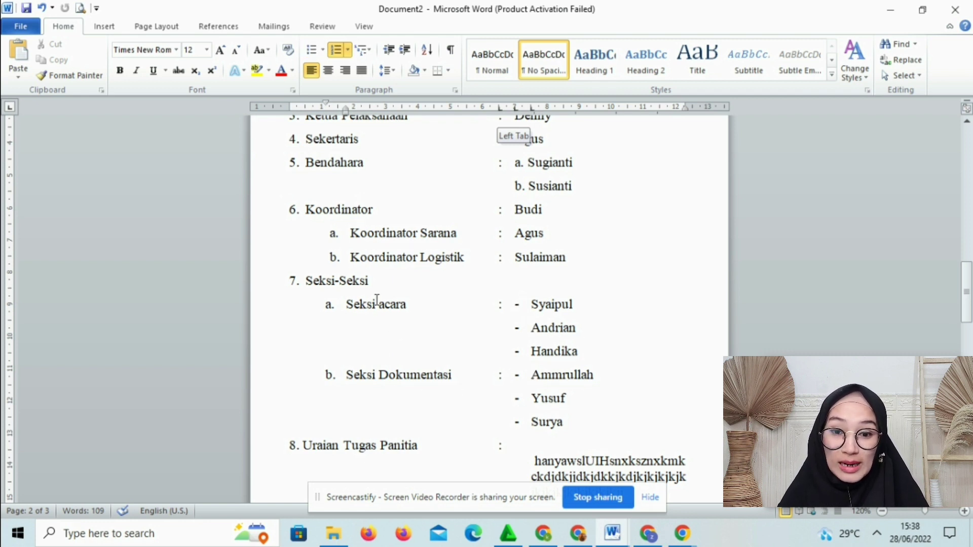
click(333, 233)
click(333, 303)
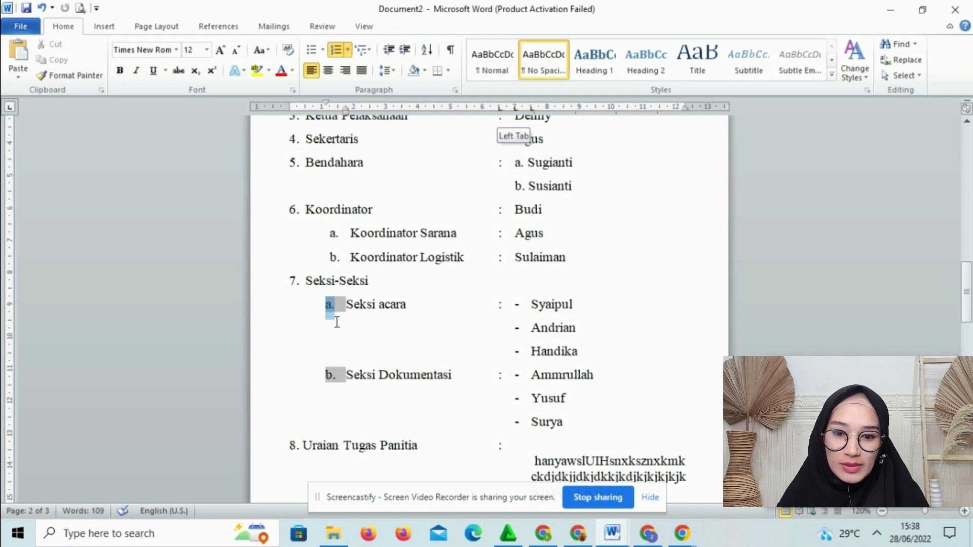
click(290, 284)
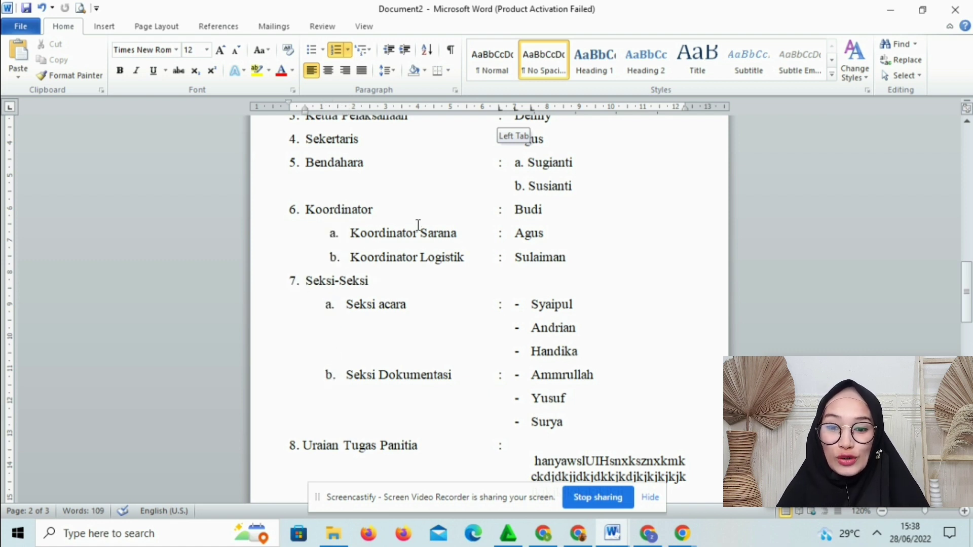
scroll(430, 246, down, 5)
scroll(430, 248, up, 4)
scroll(431, 248, up, 10)
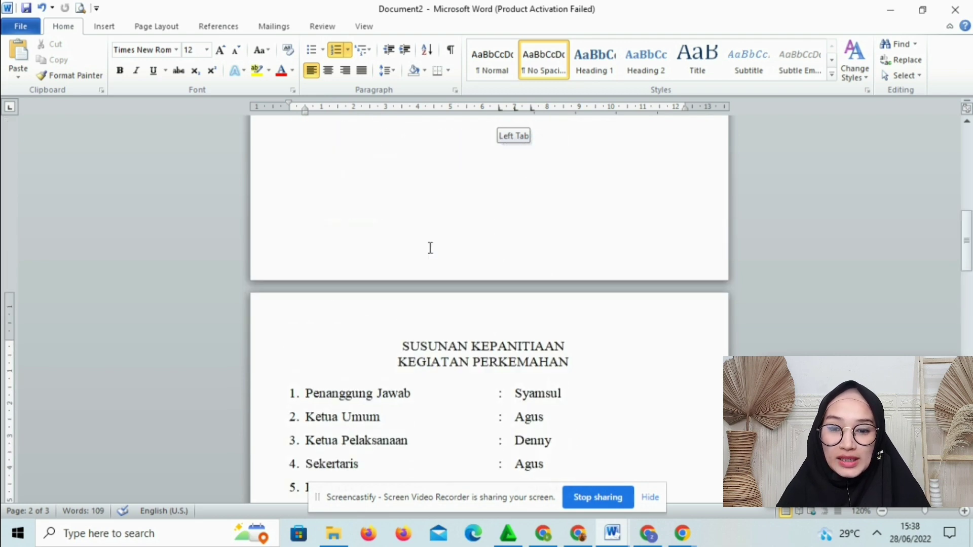
scroll(430, 248, up, 4)
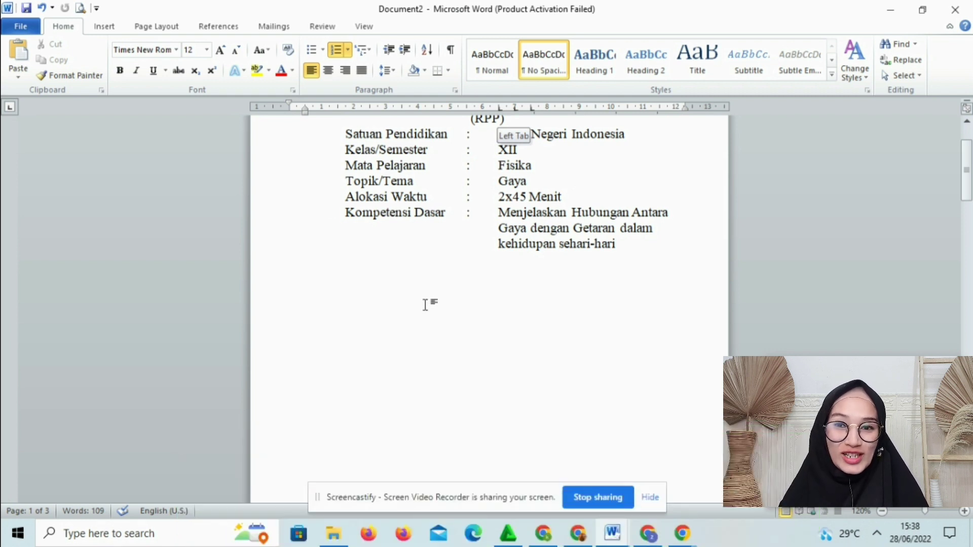
scroll(426, 304, up, 2)
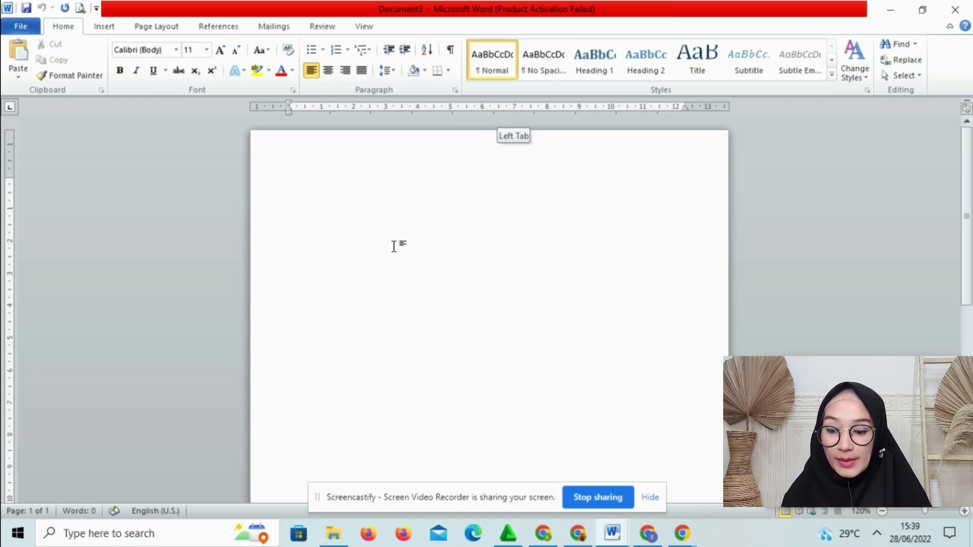
Step: Apply the No Spacing style to all content of the blank document
key(ctrl+a)
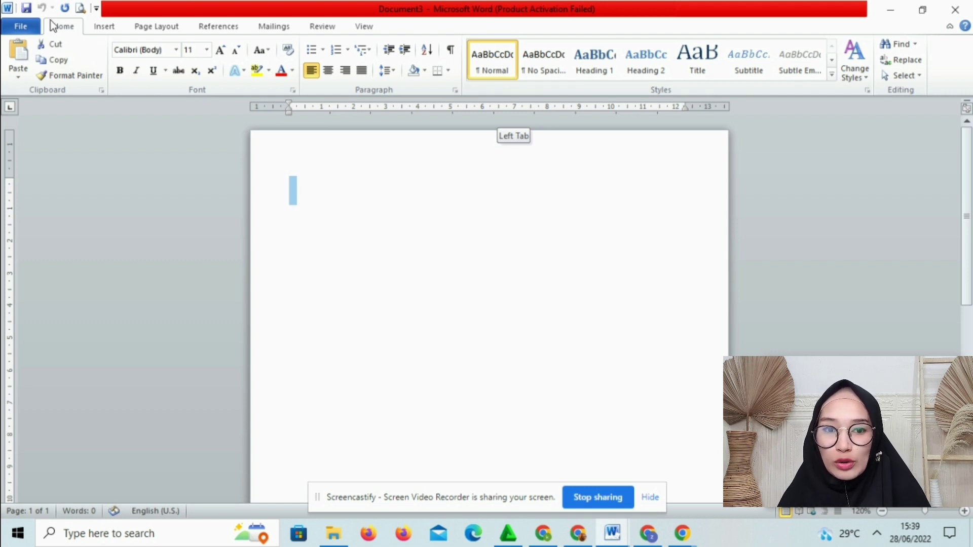
click(539, 62)
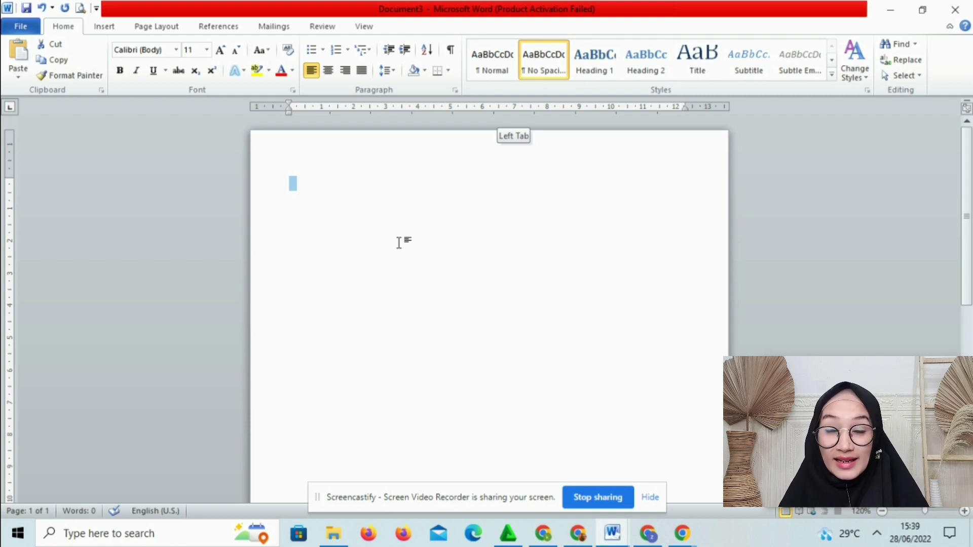
click(349, 189)
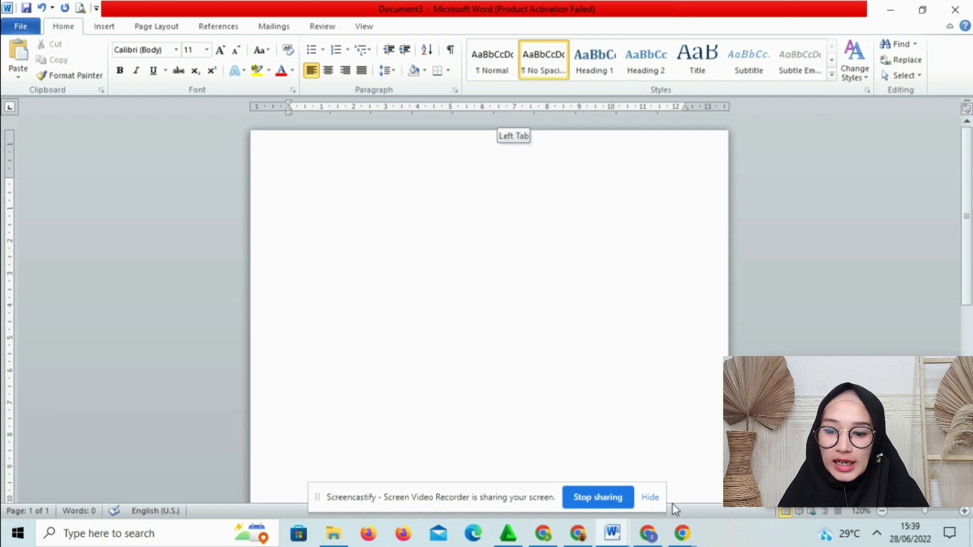
Step: Examine the colon positions from Satuan Pendidikan to Alokasi Waktu in Document2, and return to the blank Document3
click(613, 537)
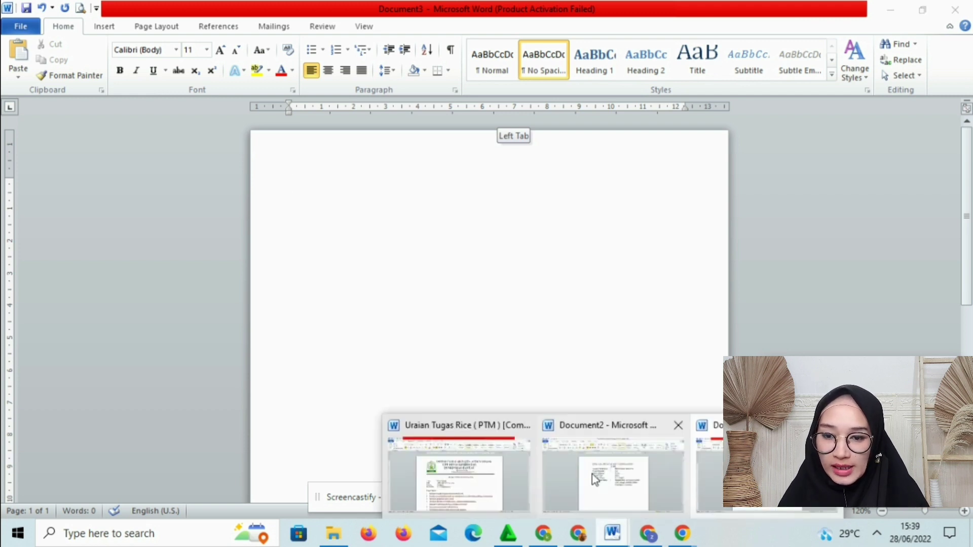
click(606, 471)
scroll(547, 285, down, 1)
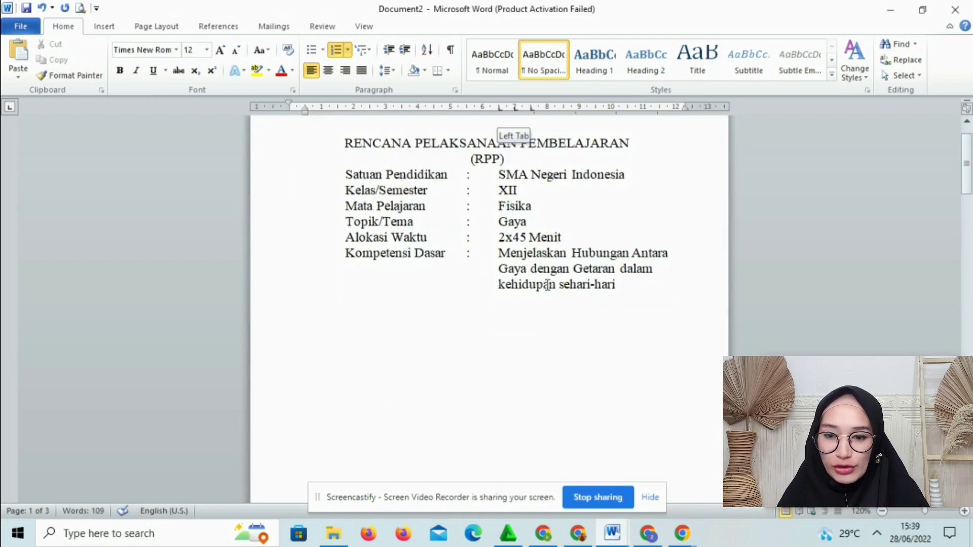
click(459, 176)
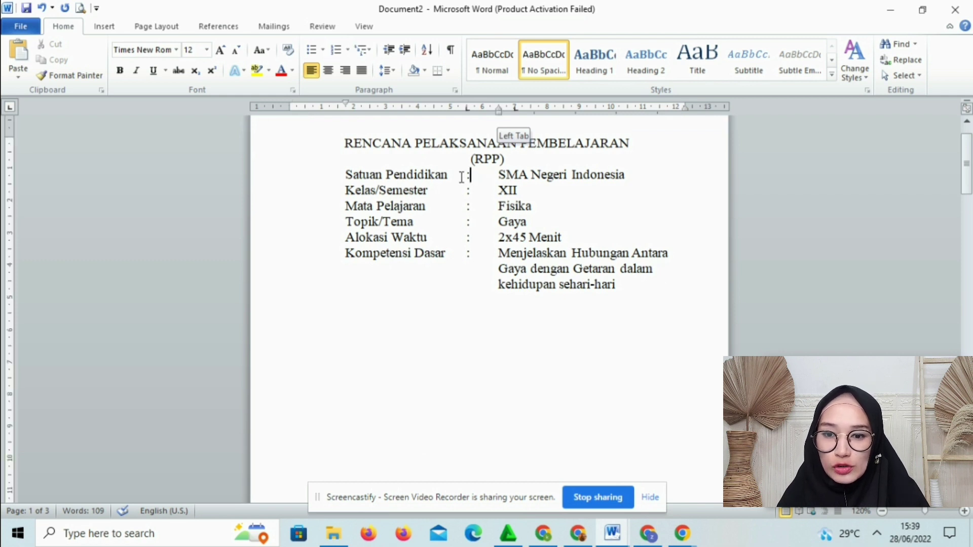
click(464, 212)
click(466, 224)
click(461, 239)
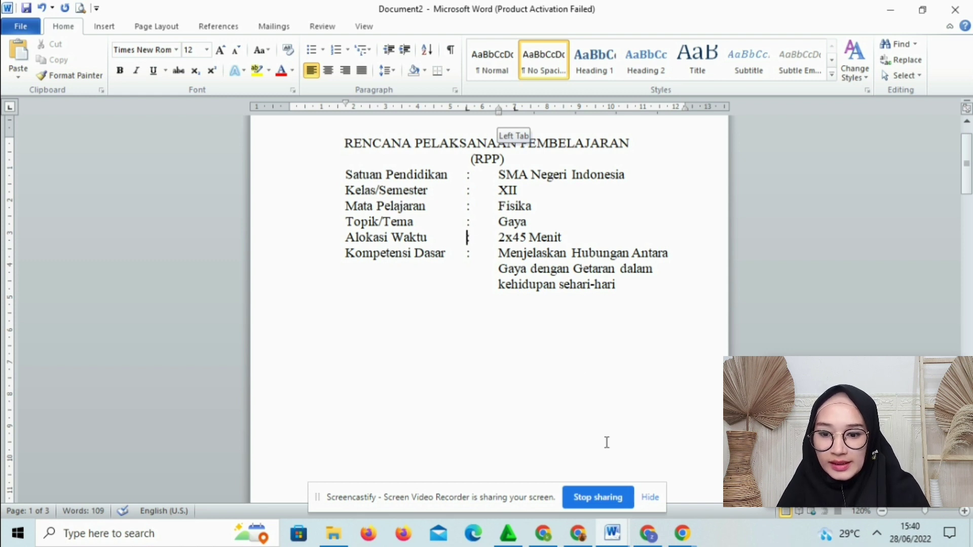
click(679, 536)
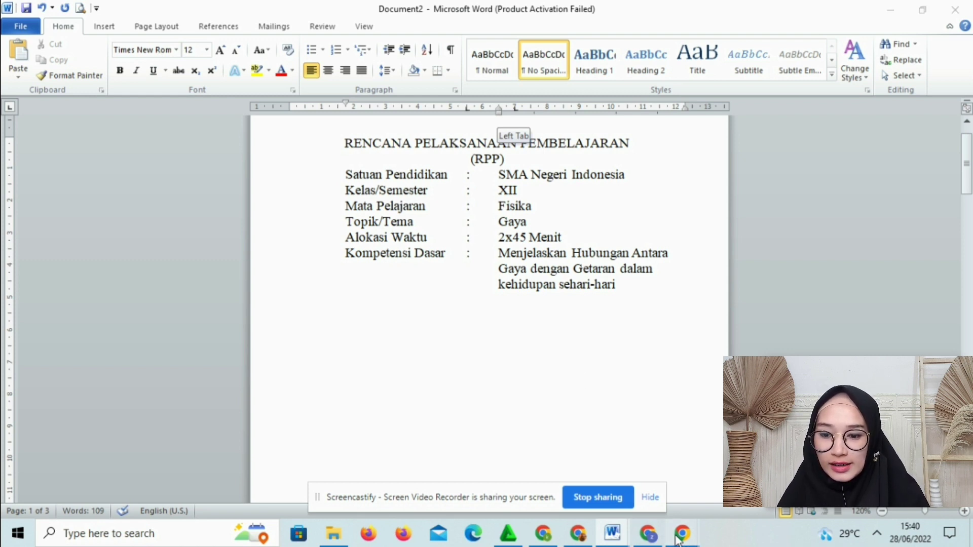
mouse_move(612, 533)
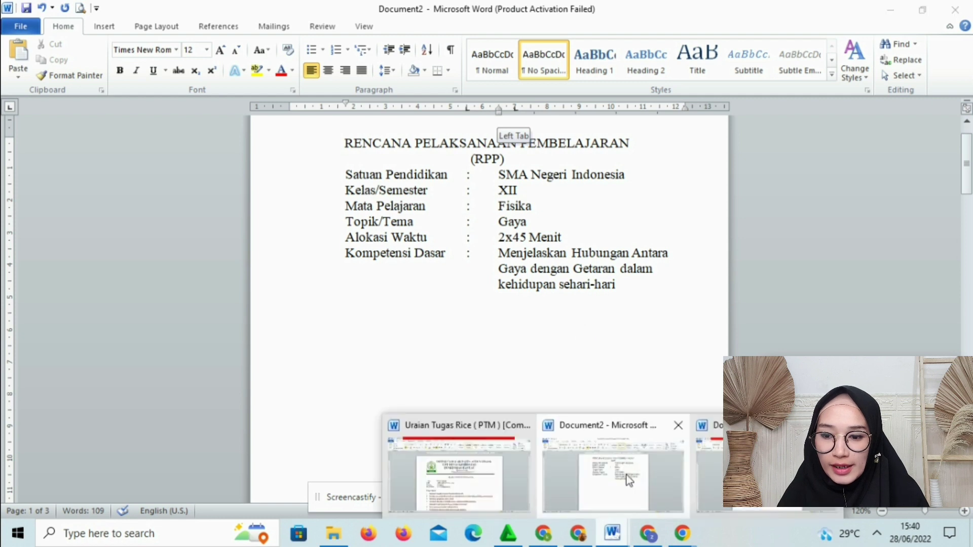
click(760, 471)
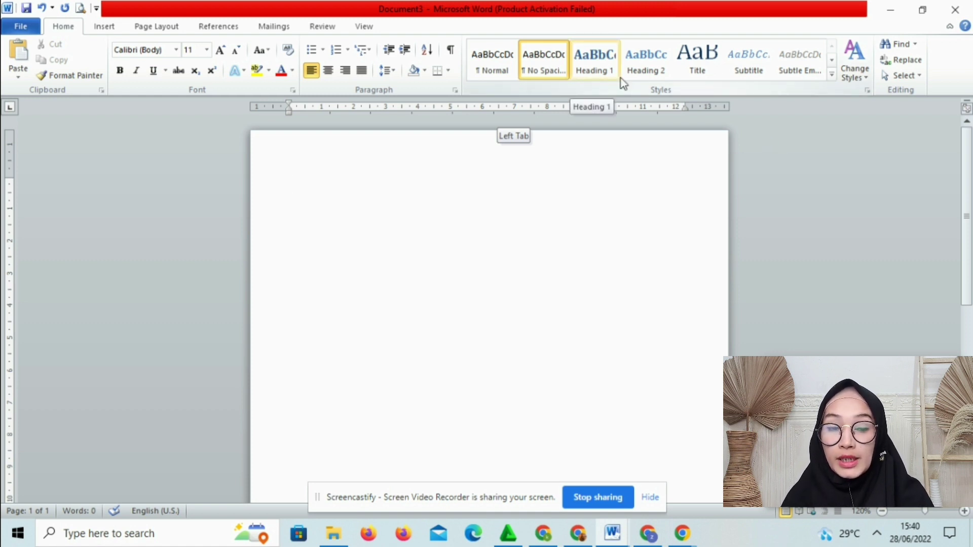
Step: Set the blank document's font to Times New Roman, size 12
click(176, 49)
click(189, 133)
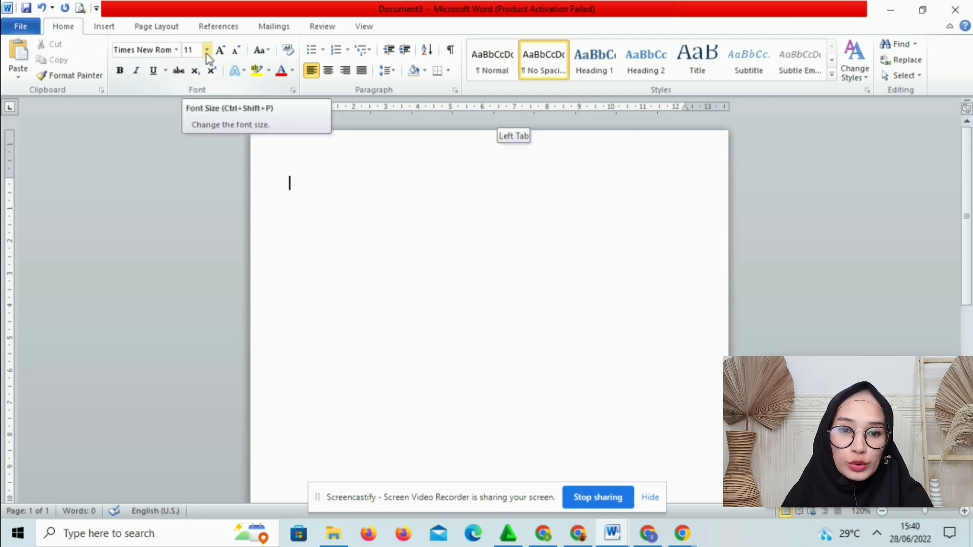
click(207, 50)
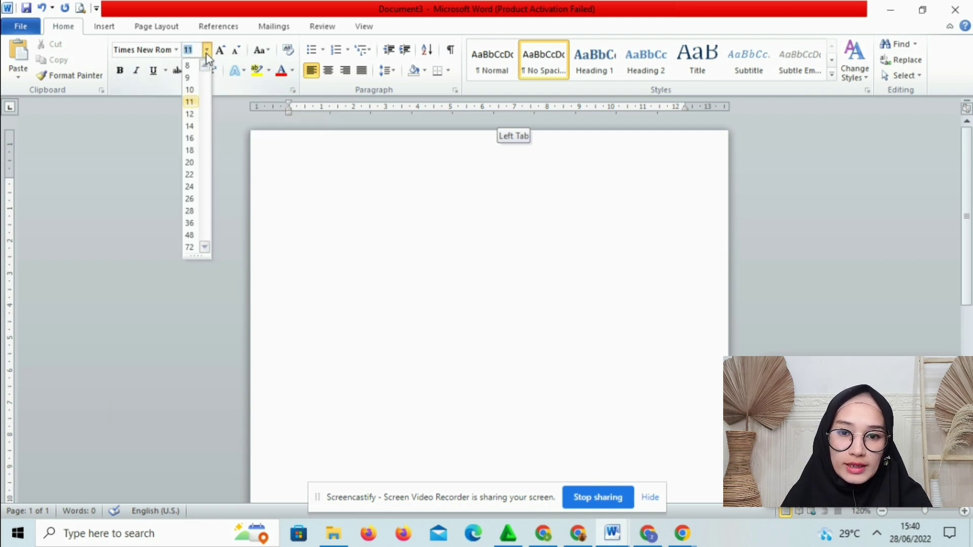
click(197, 114)
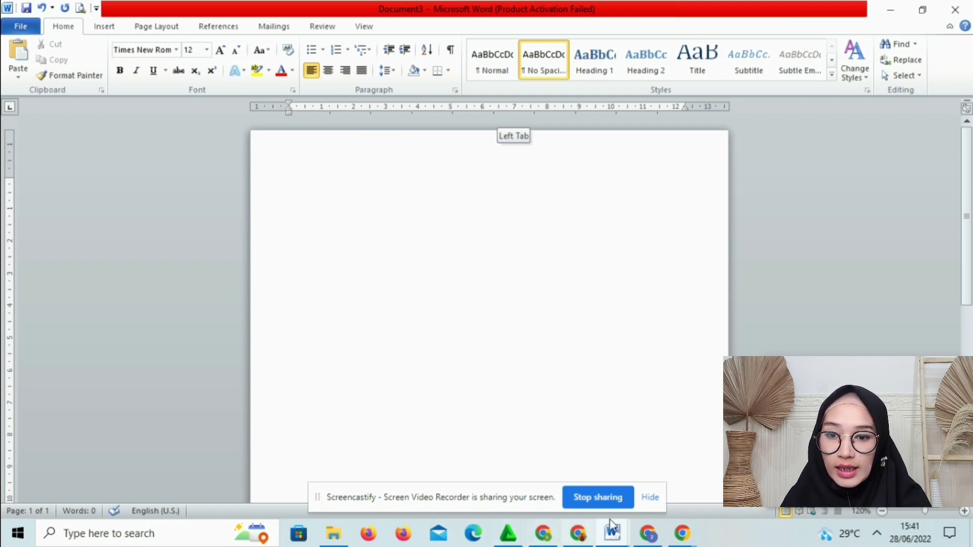
Step: Check the RPP title's alignment in Document2 and center the first line of Document3
click(613, 473)
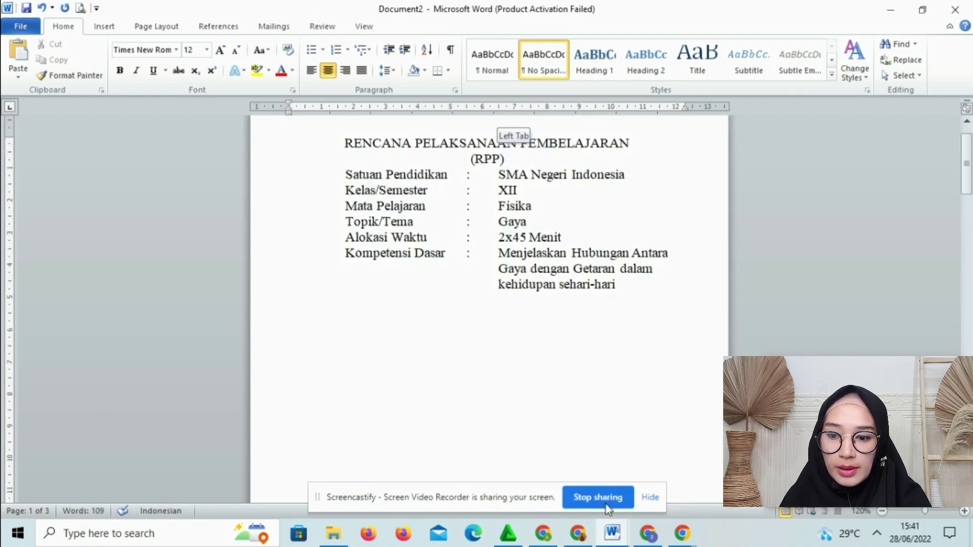
mouse_move(614, 534)
click(750, 466)
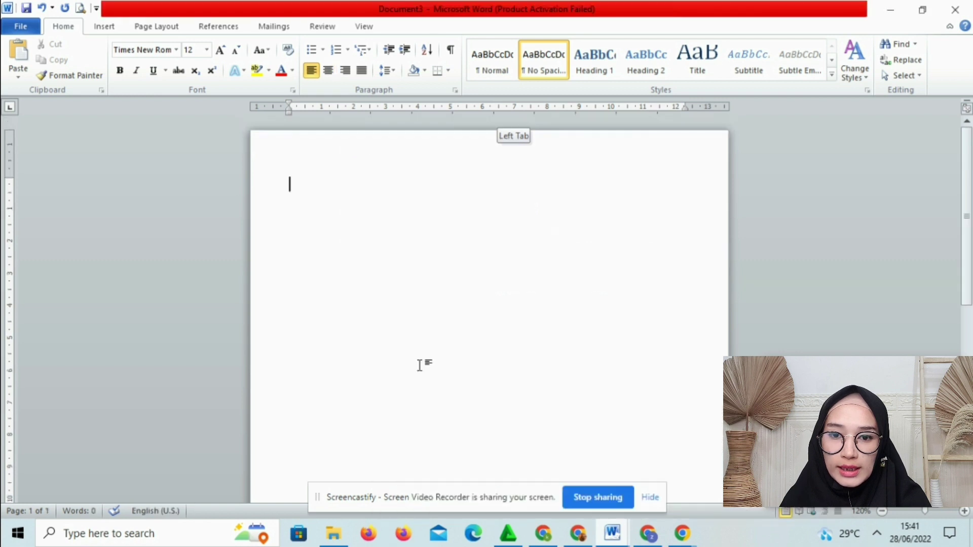
click(328, 71)
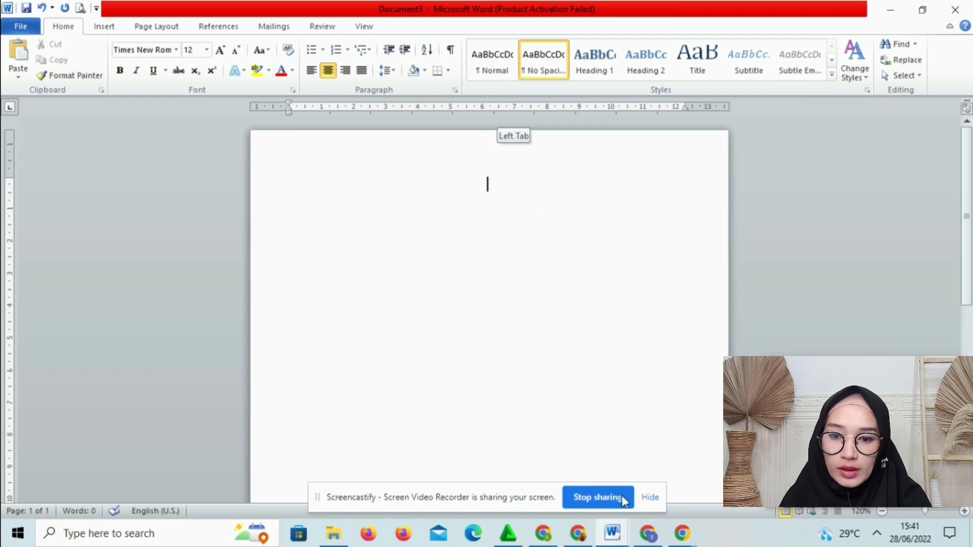
Step: Check the title wording in Document2 and begin the centered title in Document3 with a capital R
mouse_move(614, 533)
click(603, 480)
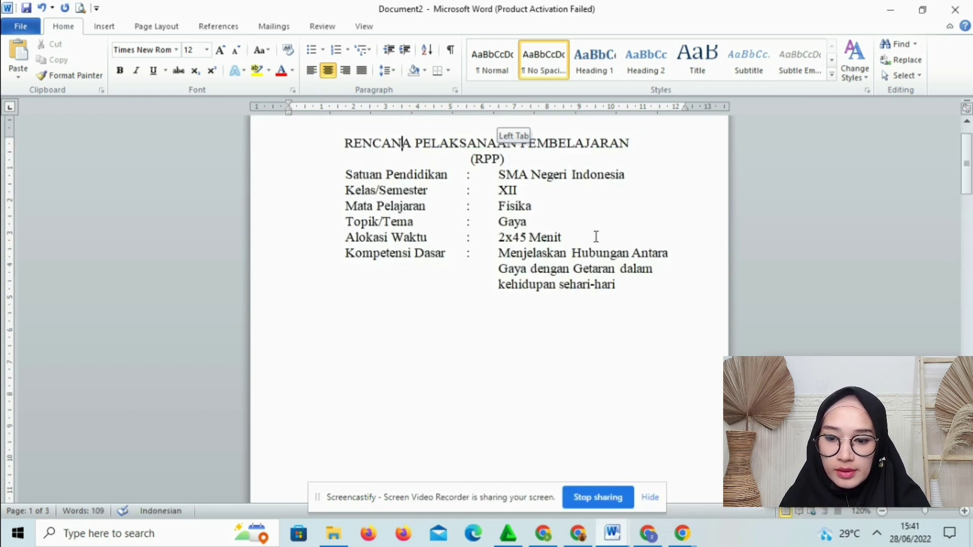
click(611, 541)
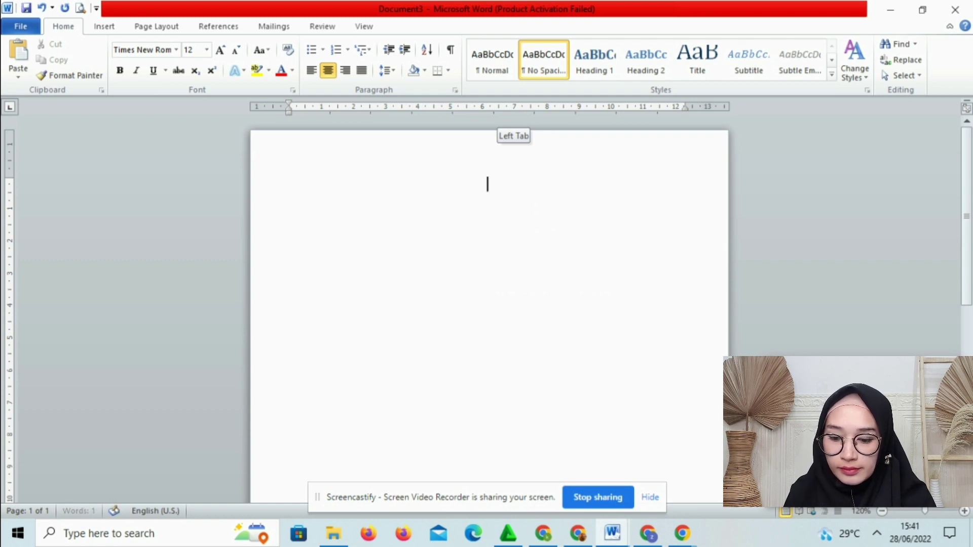
key(Caps_Lock)
text(R)
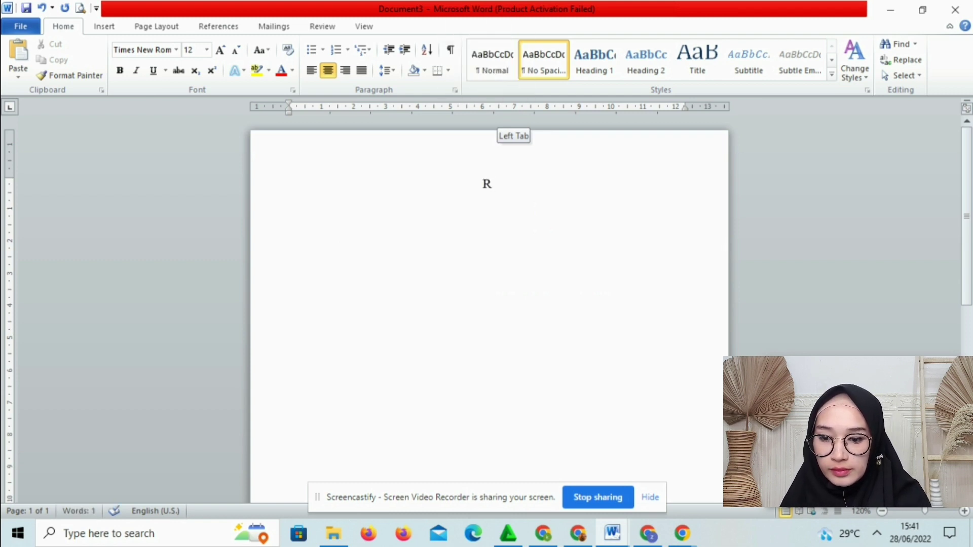
Step: Copy the letter E from RENCANA in Document2 and paste it after the R in Document3
click(626, 536)
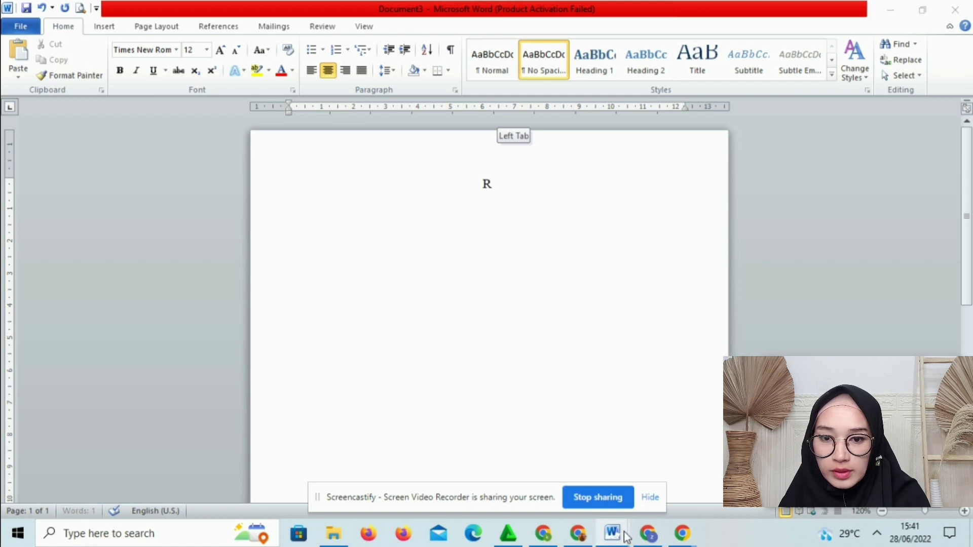
click(614, 474)
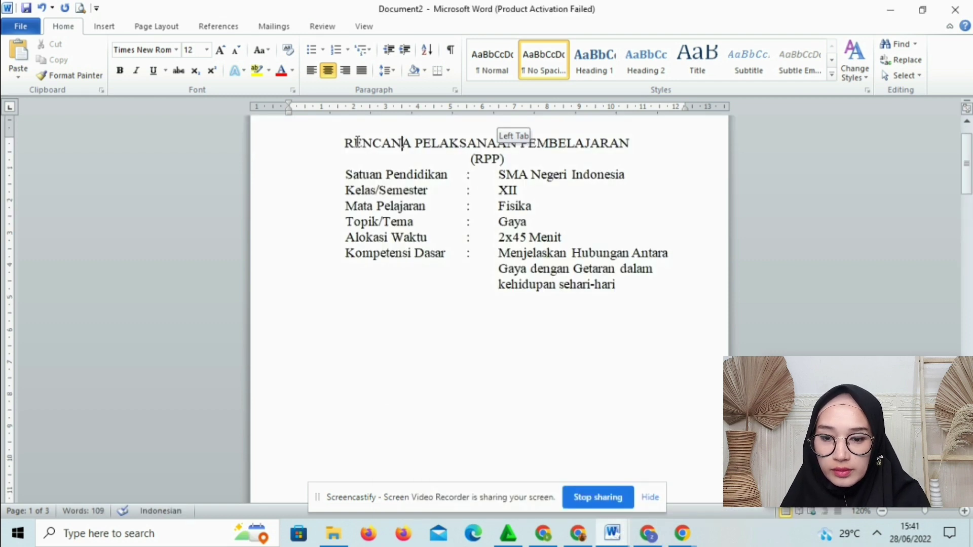
drag(362, 142, 361, 142)
key(ctrl+c)
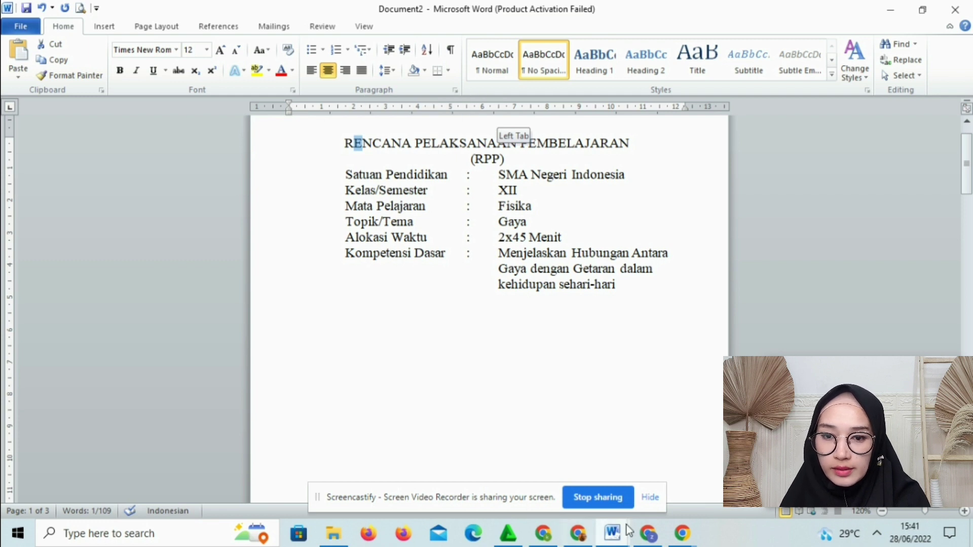
click(614, 533)
click(709, 471)
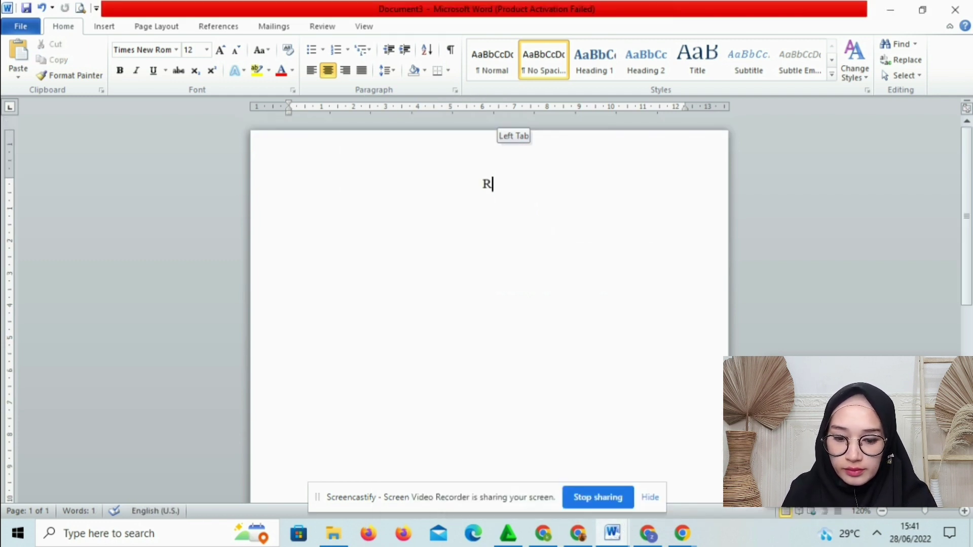
key(ctrl+v)
Step: Complete the first title line in Document3 as "RENCANA PELAKSANAAN PEMBELAJARAN"
text(NCA)
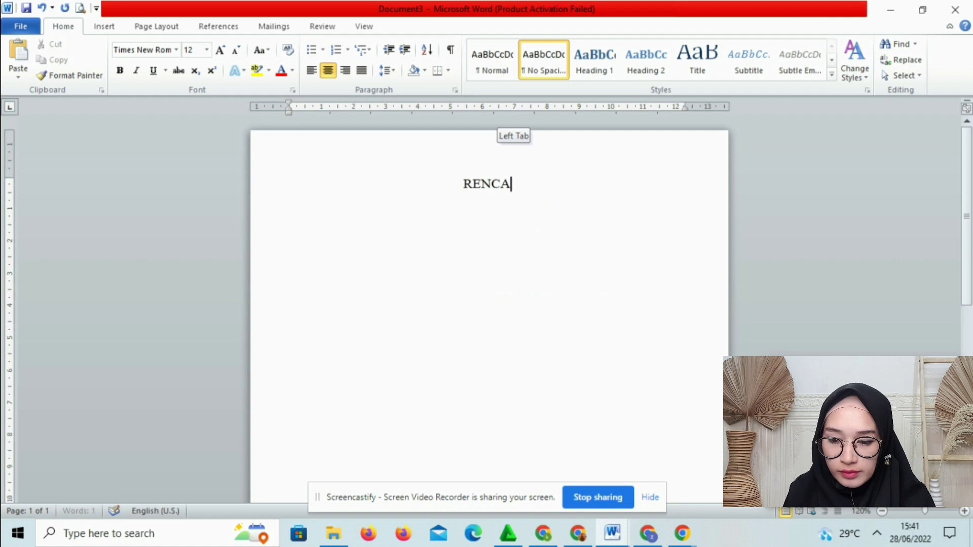
text(NA p)
key(BackSpace)
text(P)
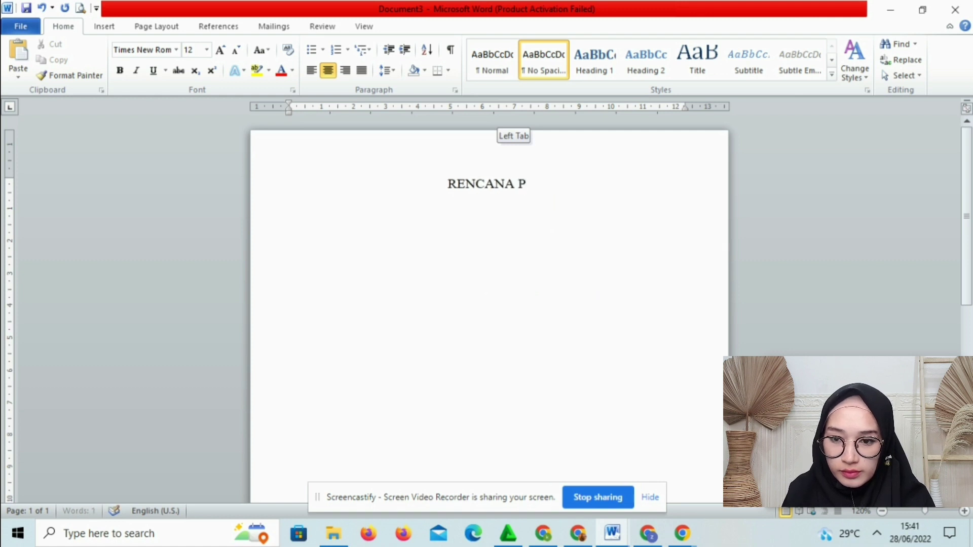
text(ELAKSAN)
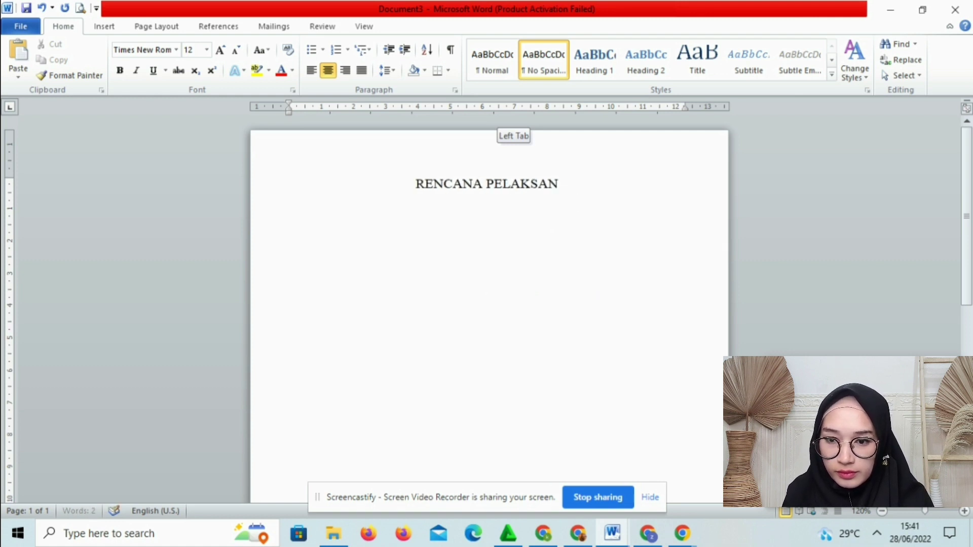
text(AAN P)
key(BackSpace)
key(BackSpace)
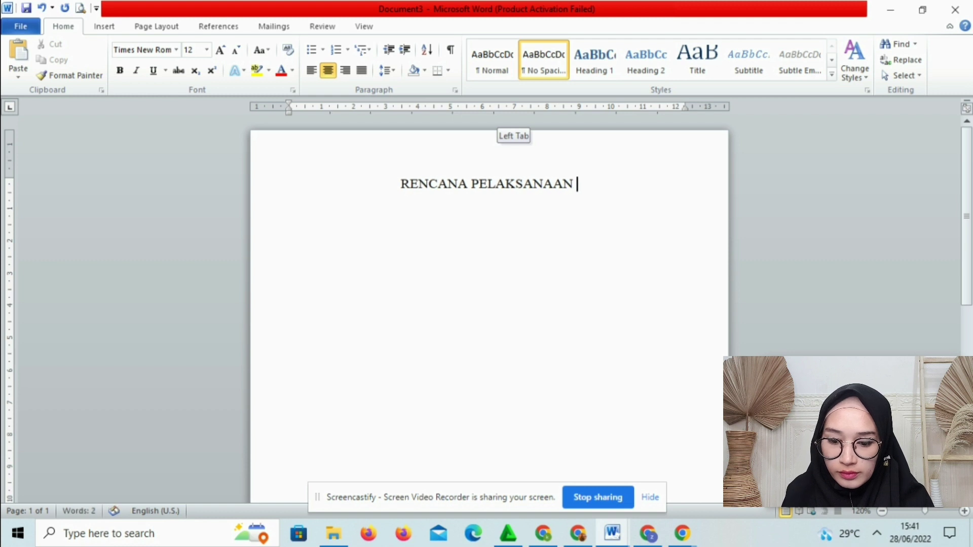
text(P)
text(EMB)
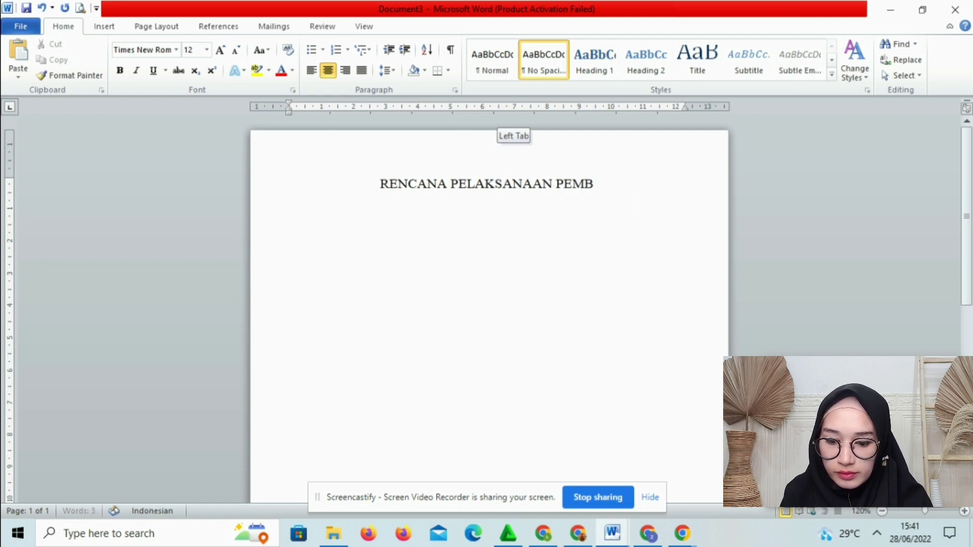
text(ELAJARAN)
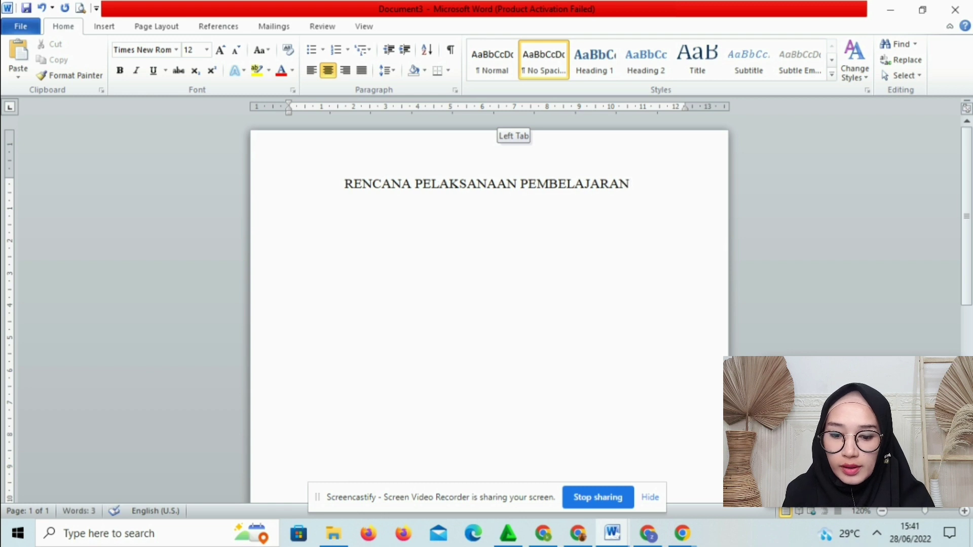
Step: Add "(RPP)" as the second title line
key(Return)
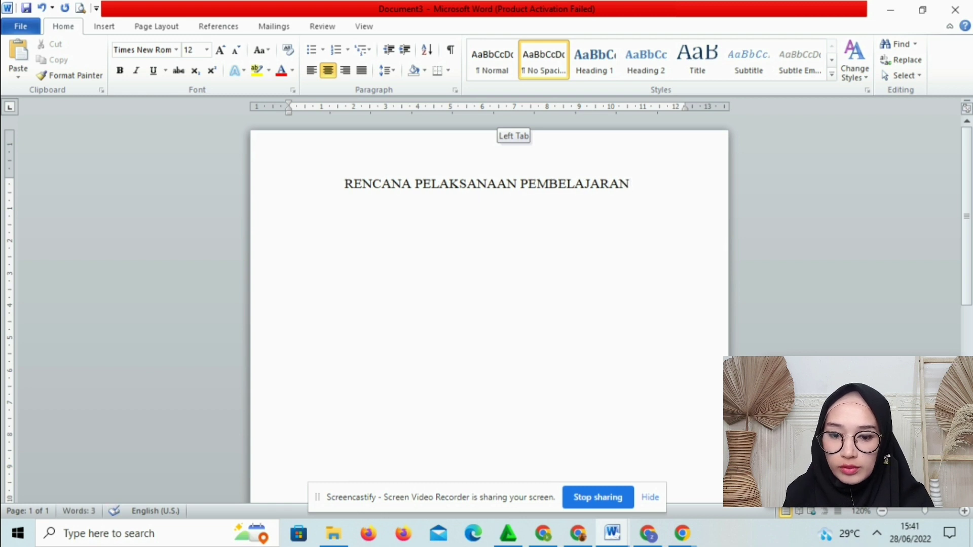
text(()
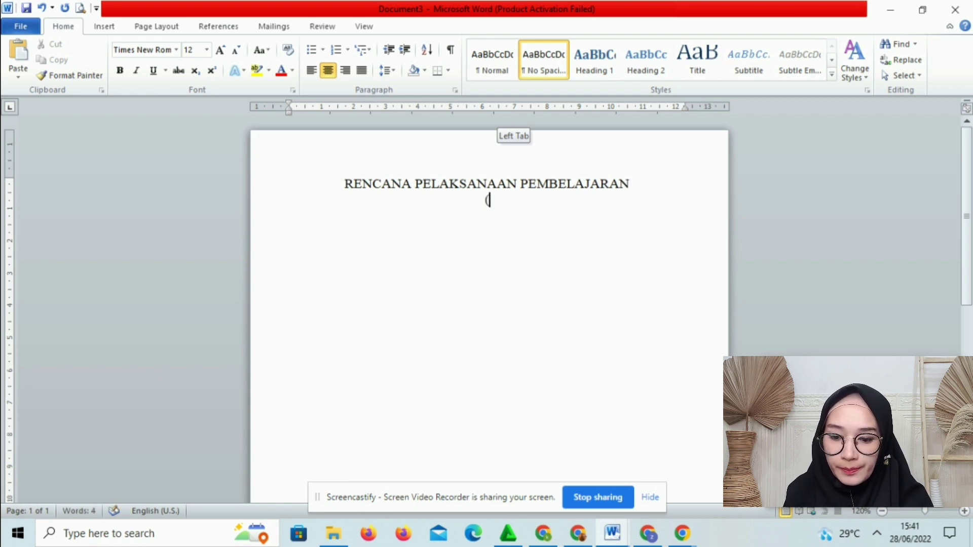
text(RPP))
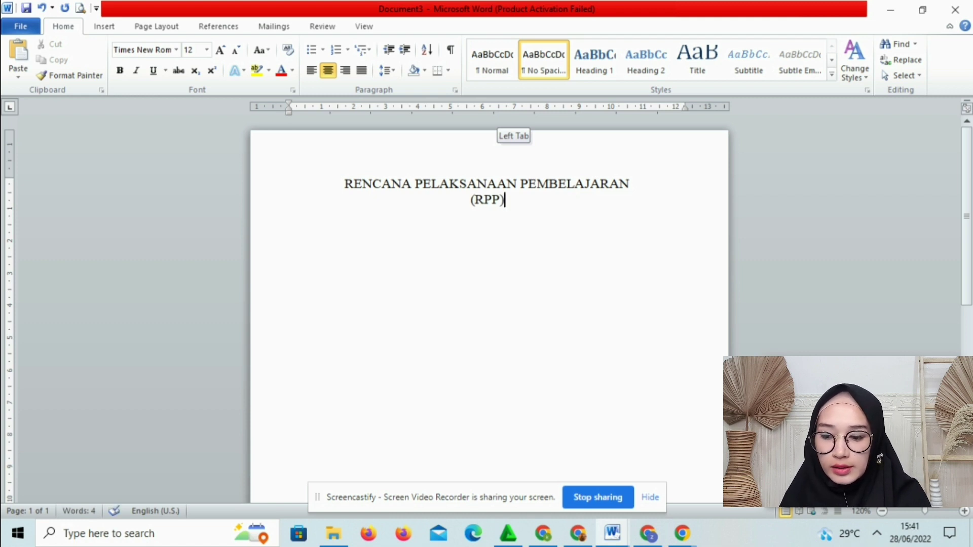
Step: Leave a blank line below the title and left-align the line that follows it
key(Return)
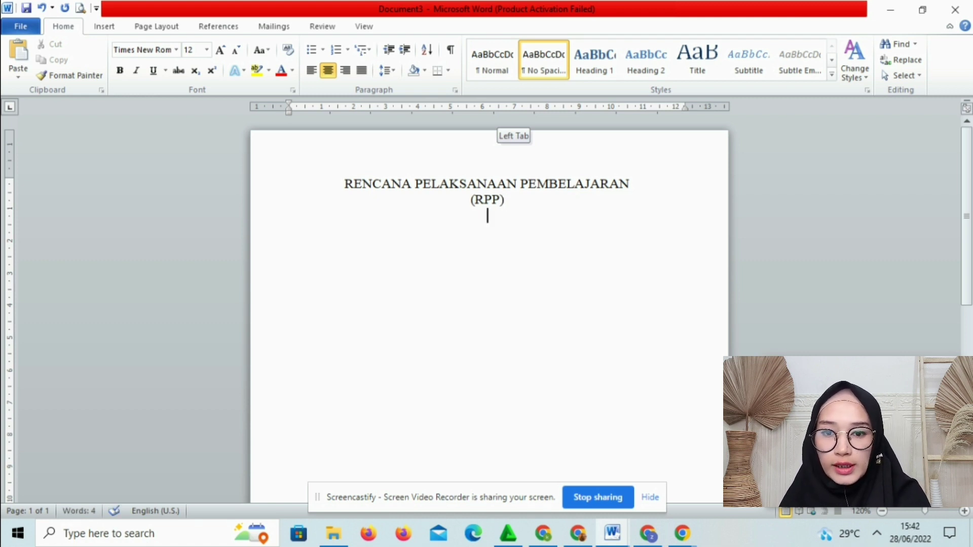
key(Return)
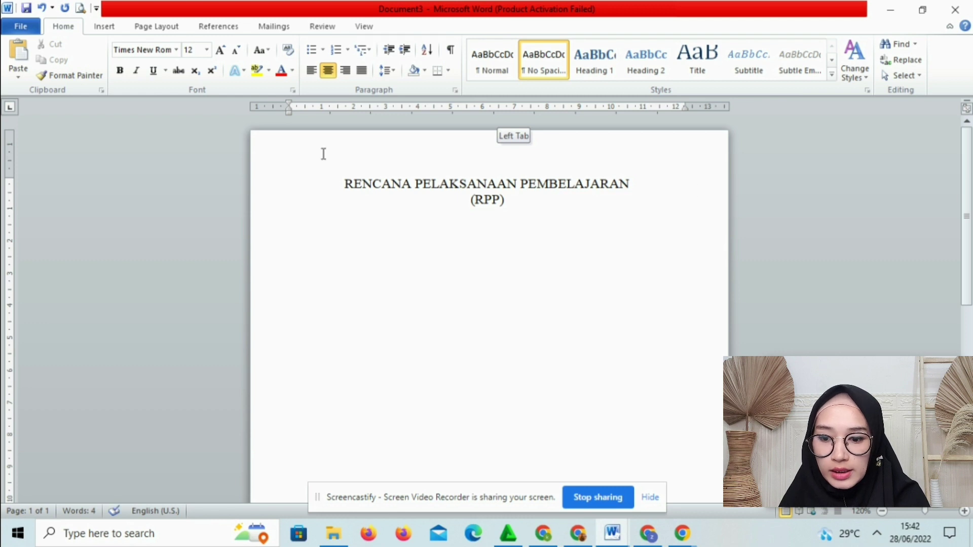
click(312, 71)
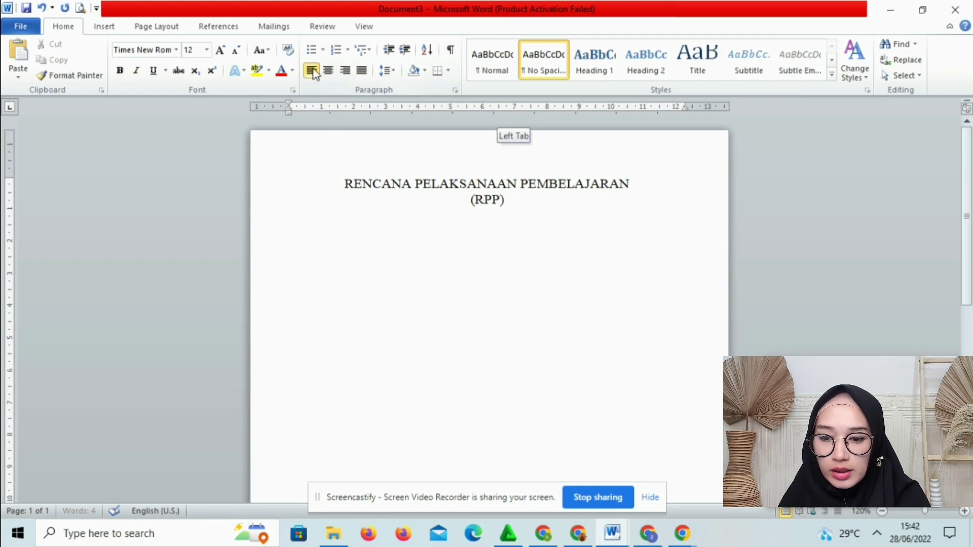
Step: Check the field labels in Document2 and enter the first label, "Satuan Pendidikan", on the left-aligned line of Document3
click(608, 540)
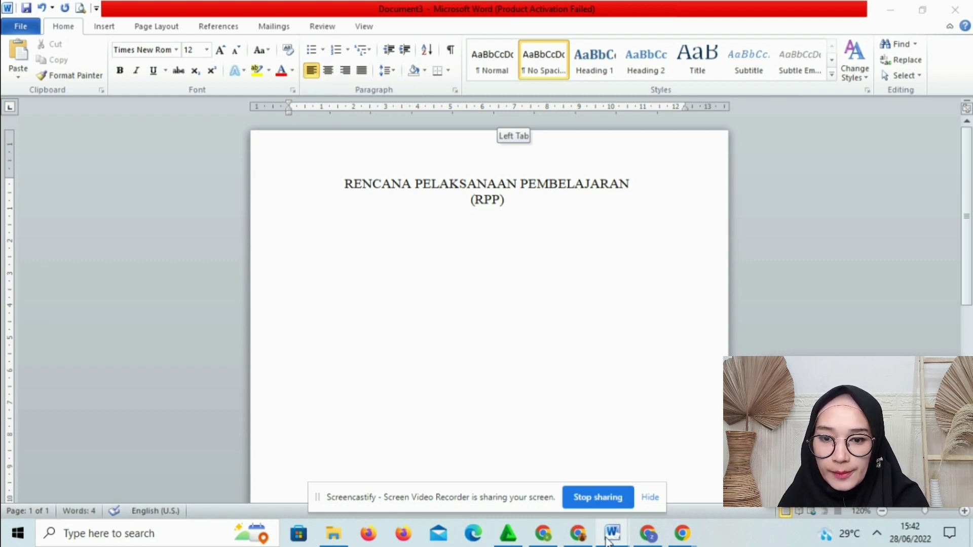
click(608, 540)
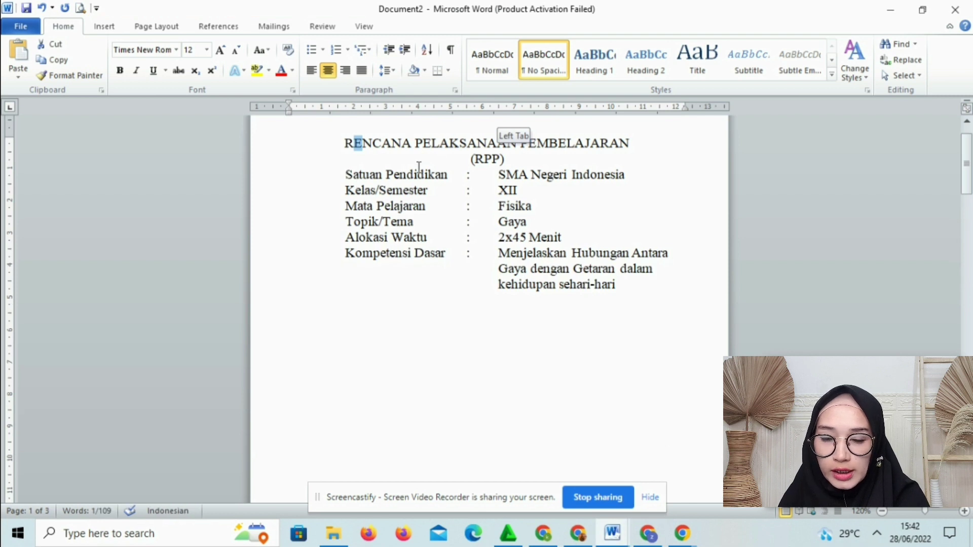
mouse_move(685, 541)
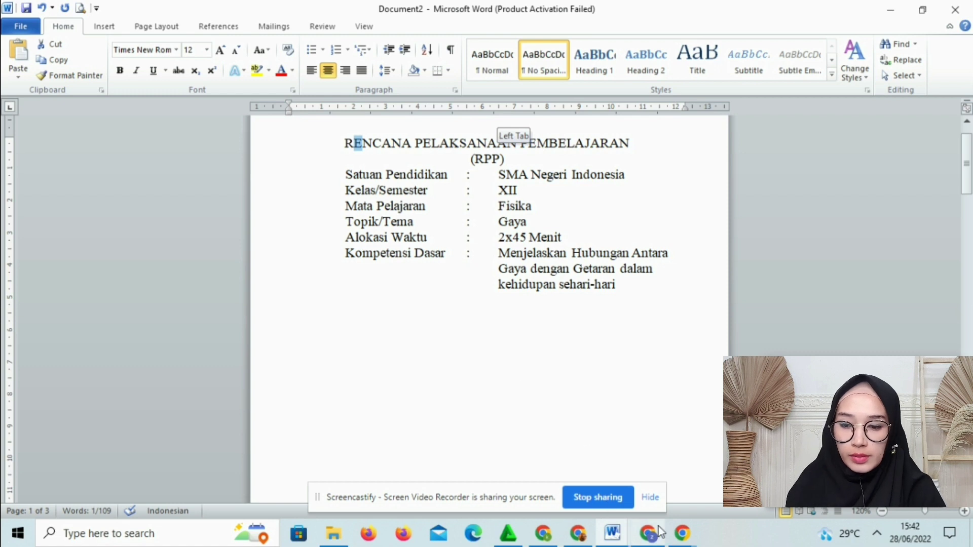
mouse_move(622, 540)
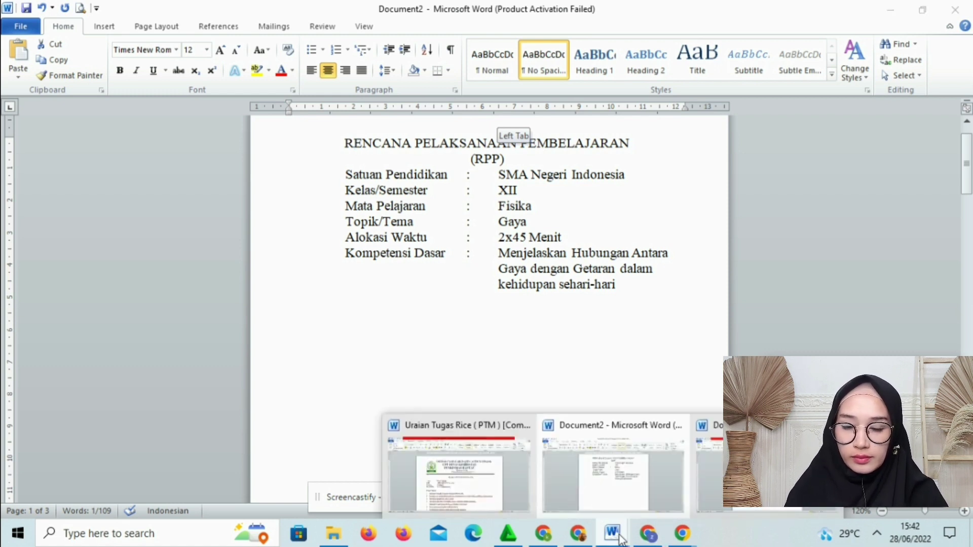
click(619, 486)
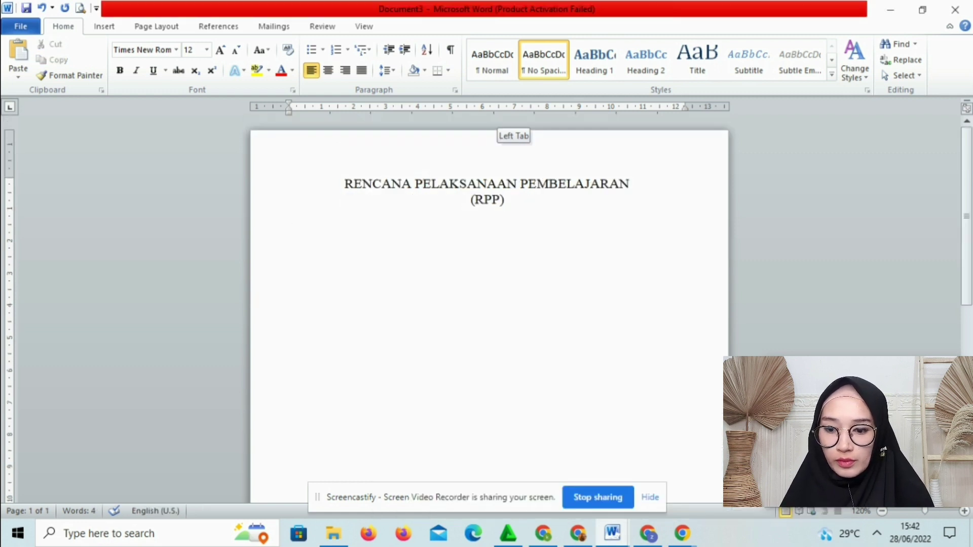
text(S)
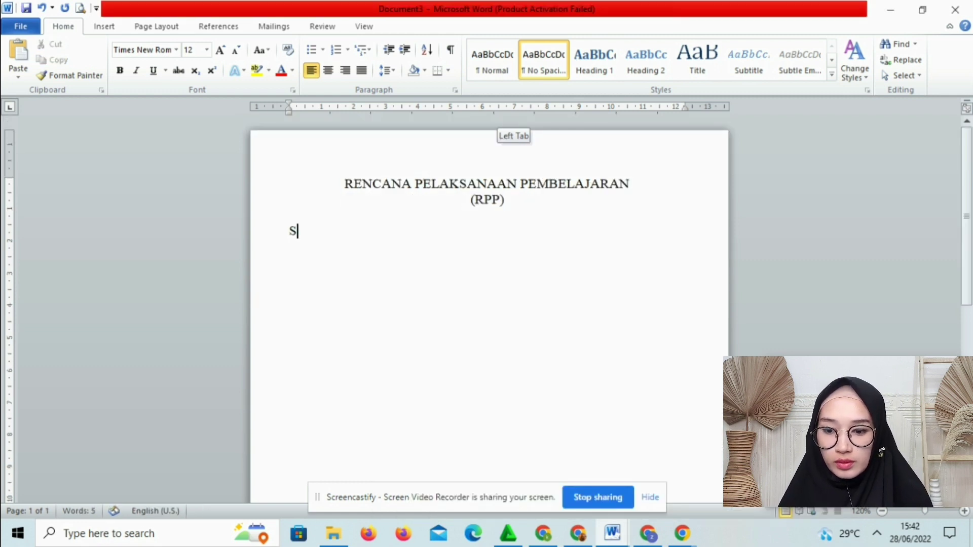
key(Caps_Lock)
text(atuan)
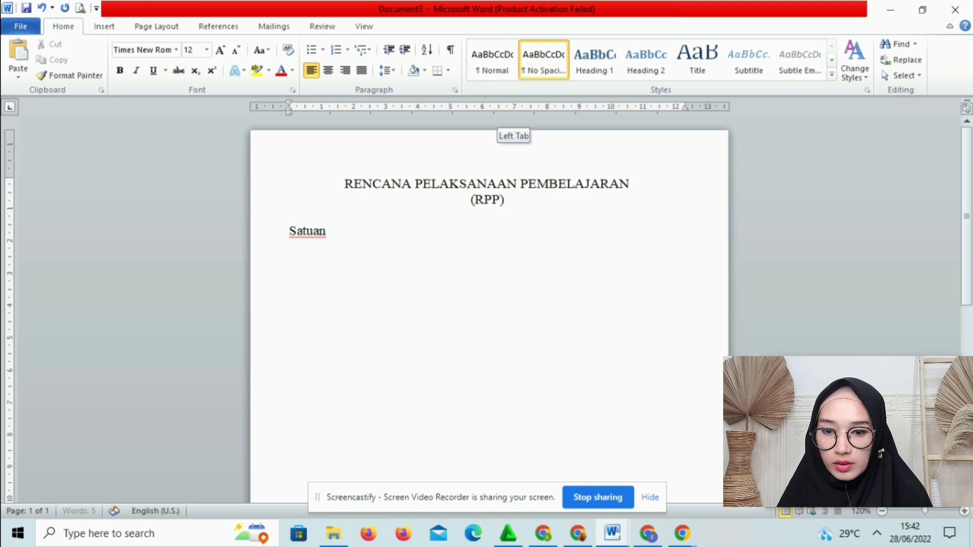
text( Pendidikan)
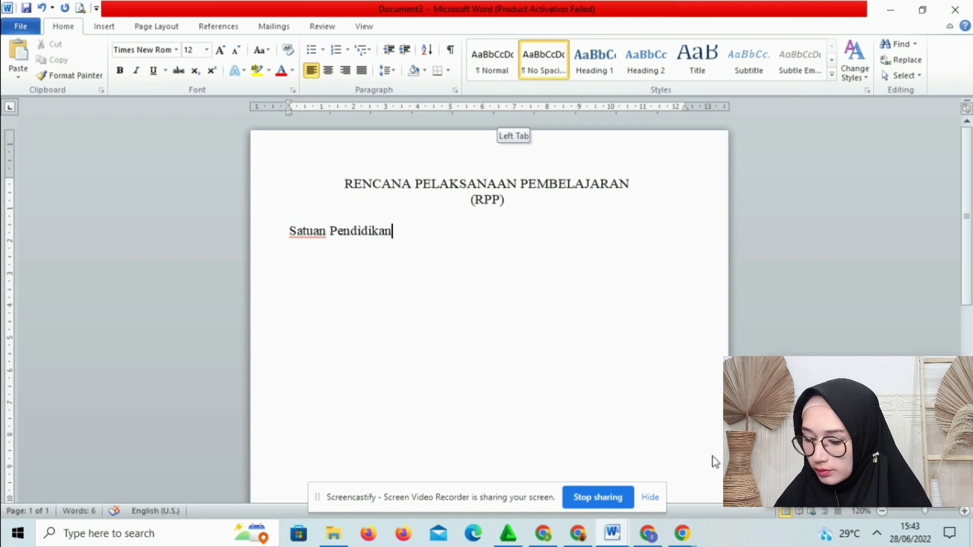
Step: Add the label "Kelas/Semester" below Satuan Pendidikan and start a new line after it
key(Return)
text(K)
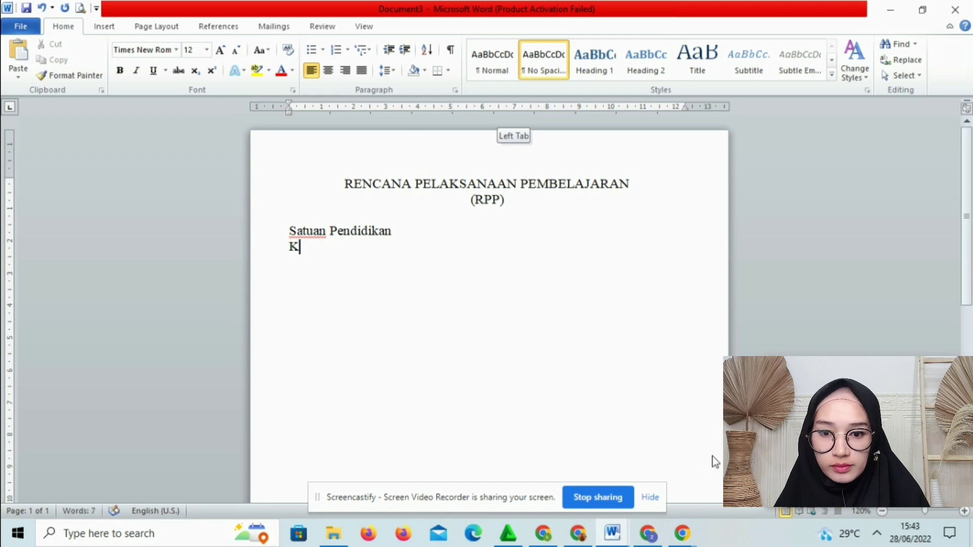
text(elas)
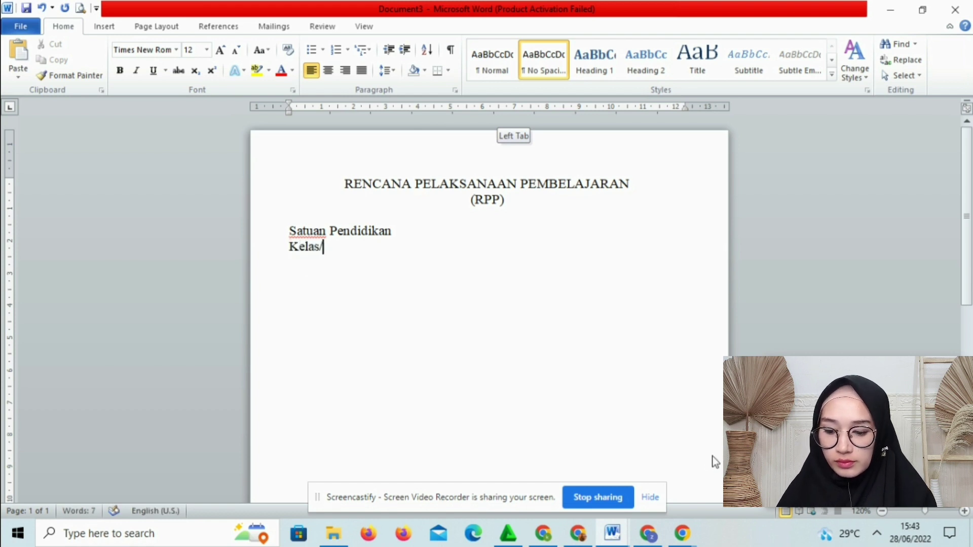
text(/Se)
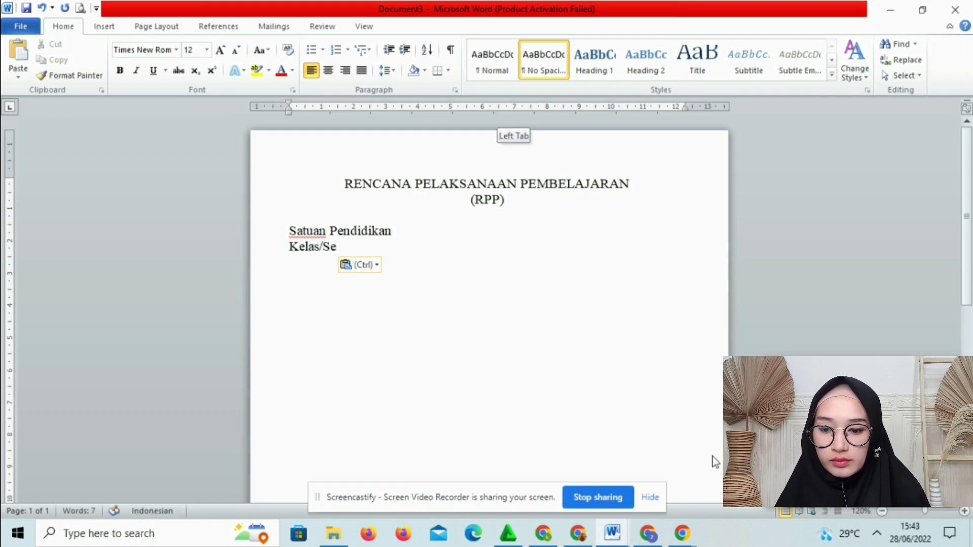
text(mest)
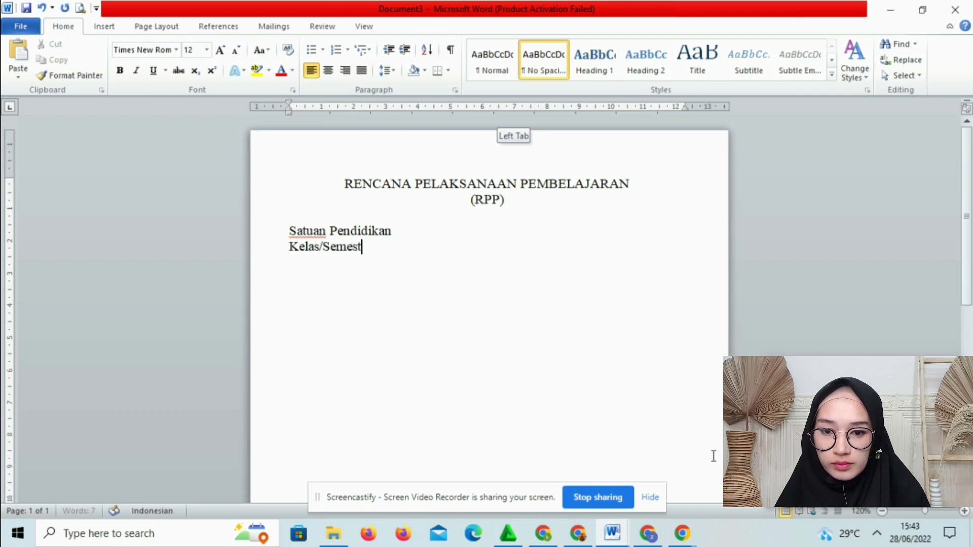
text(er)
key(Return)
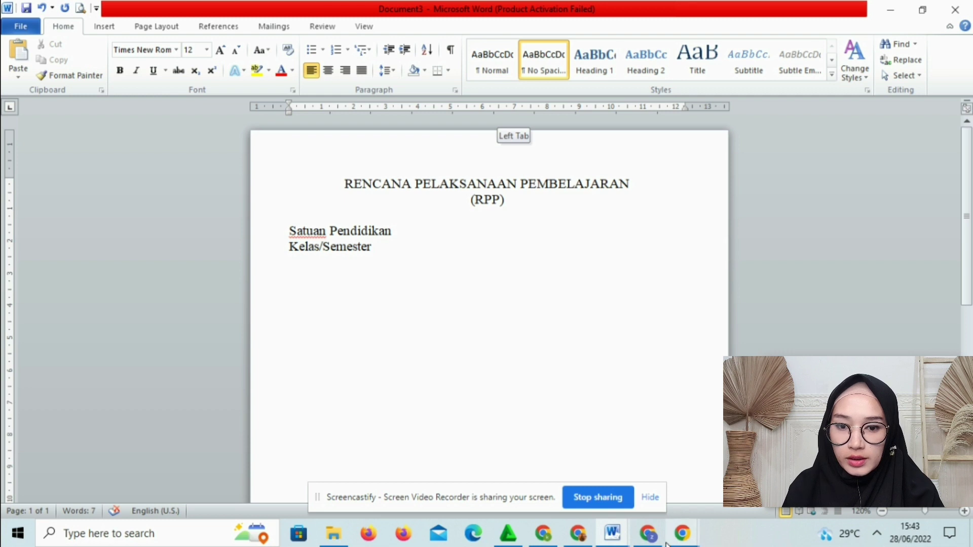
Step: Check the field labels in Document2 and enter "Mata Pelajaran" below Kelas/Semester in Document3
click(613, 534)
click(602, 517)
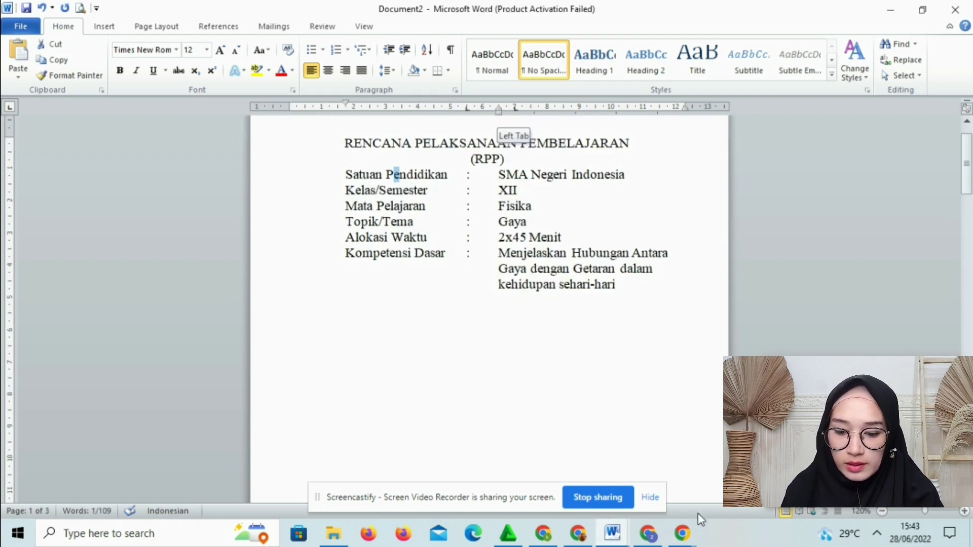
mouse_move(612, 533)
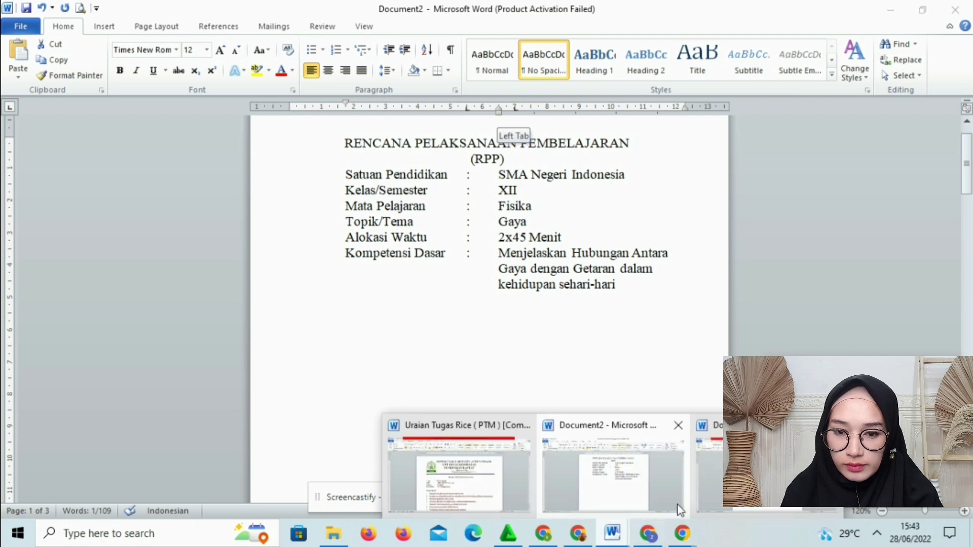
click(719, 499)
text(M)
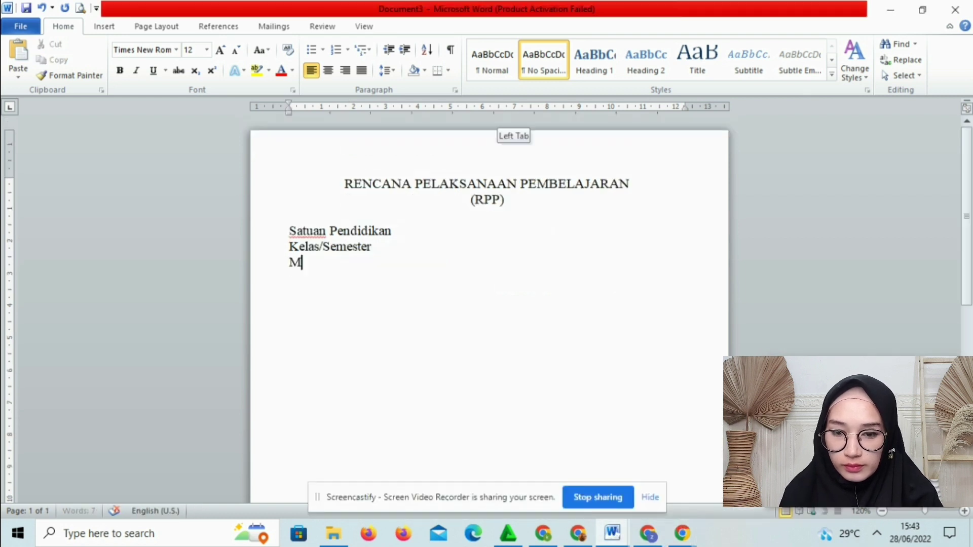
text(ata P)
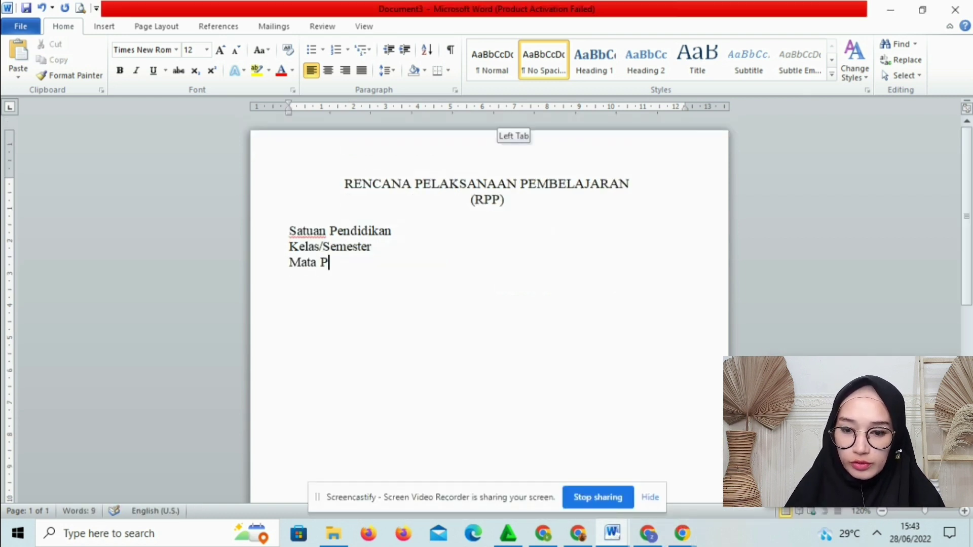
text(elajaran)
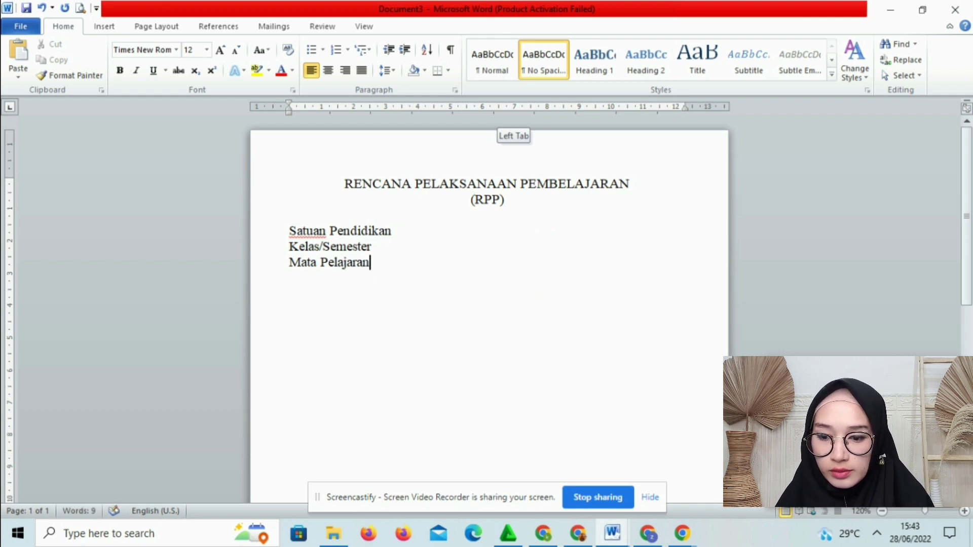
Step: Add the label "Topik/Tema" below Mata Pelajaran and start a new line after it
key(Return)
text(Topo)
key(BackSpace)
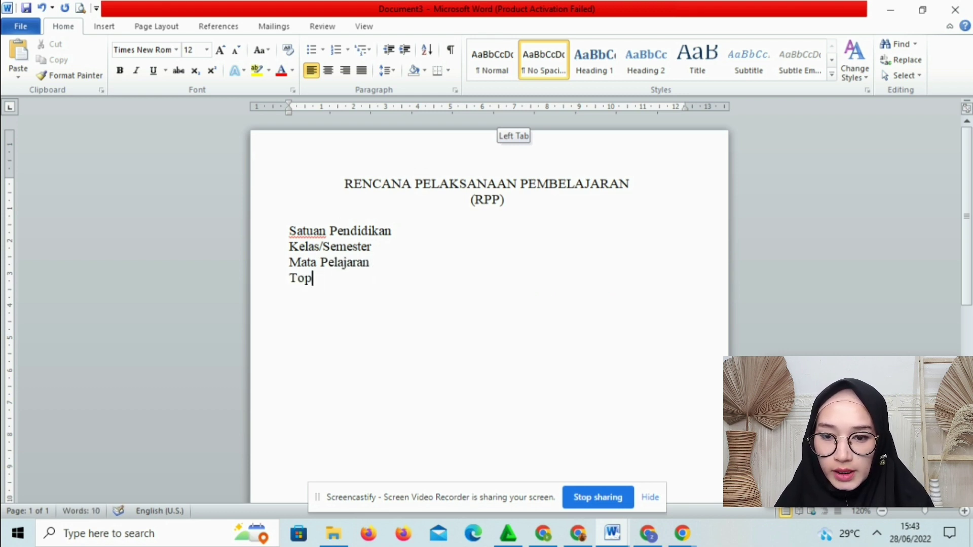
text(ik/T)
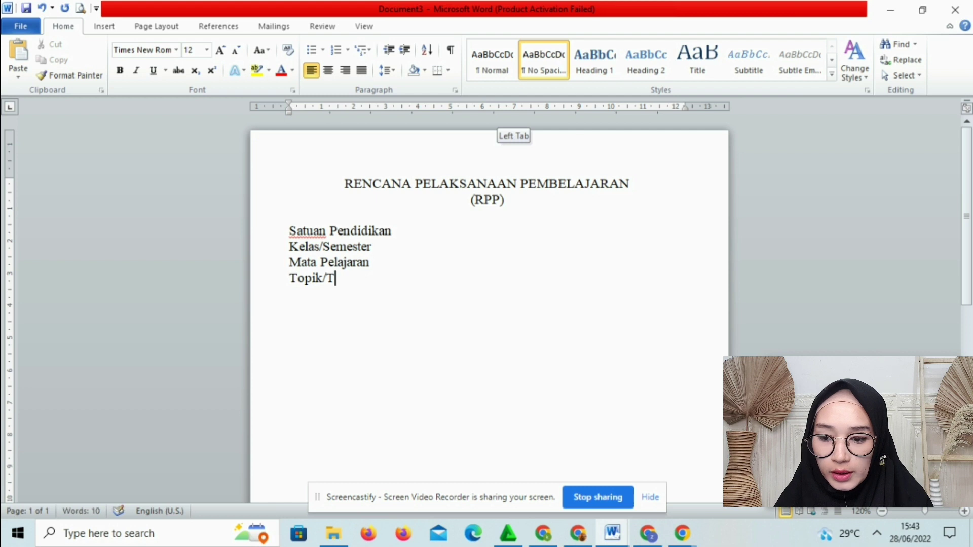
text(ema)
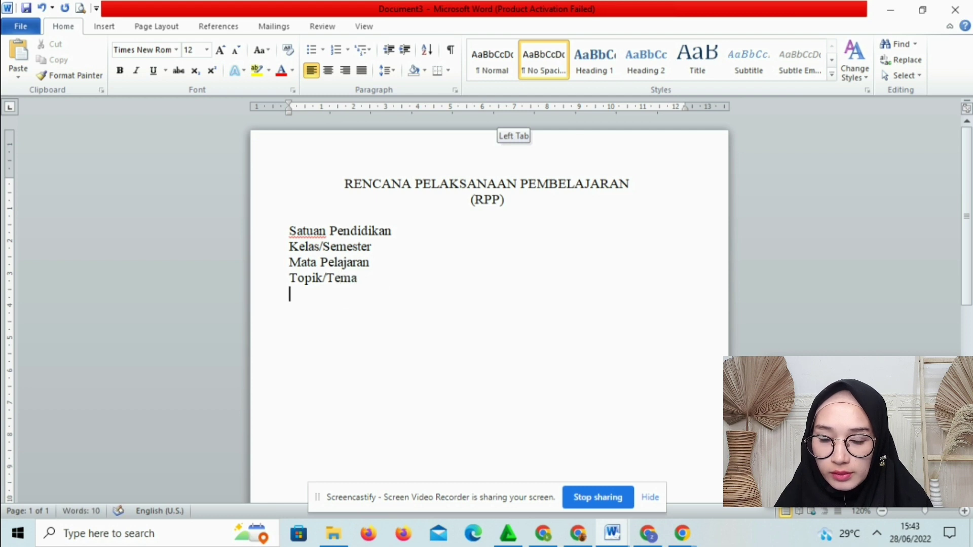
Step: Check Document2 again, enter the label "Alokasi Waktu" below Topik/Tema in Document3, and start a new line
click(611, 535)
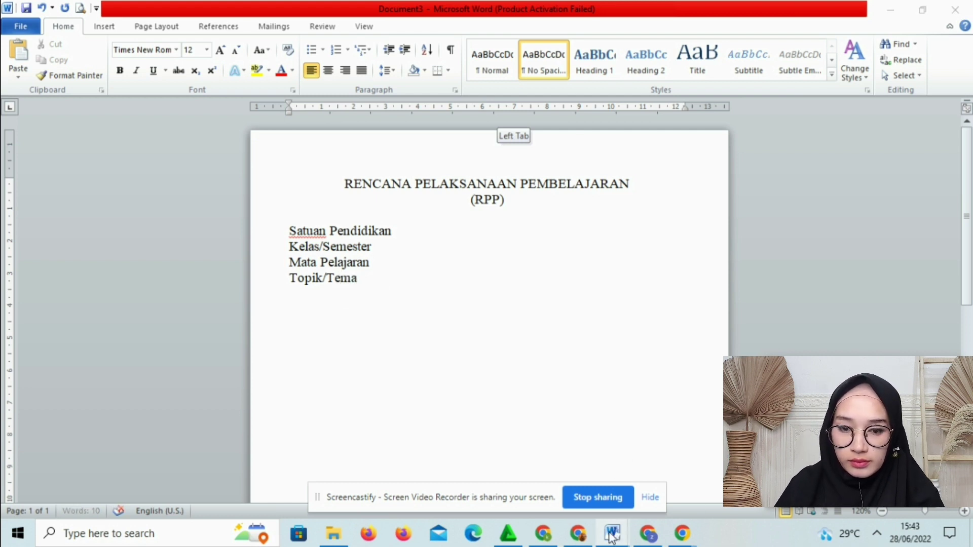
click(598, 491)
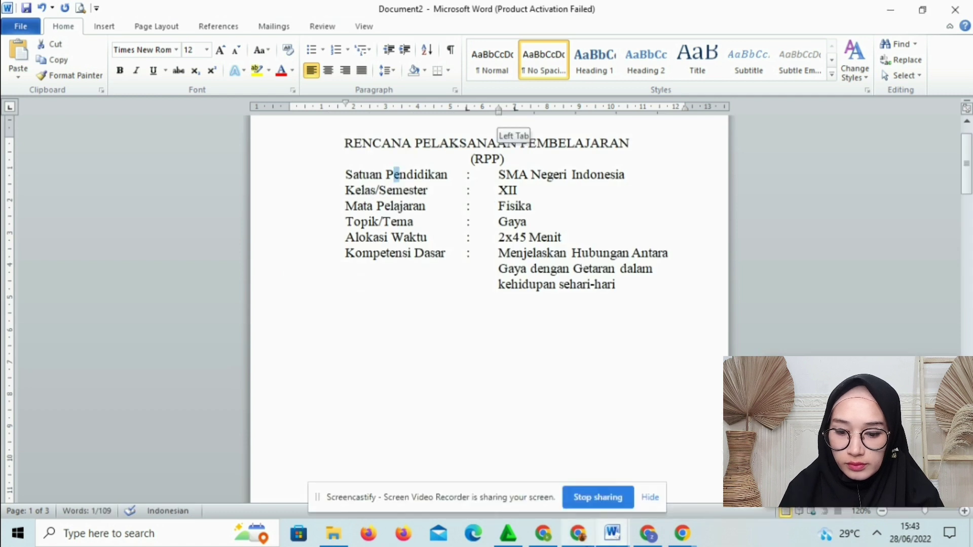
click(613, 536)
click(613, 538)
text(A)
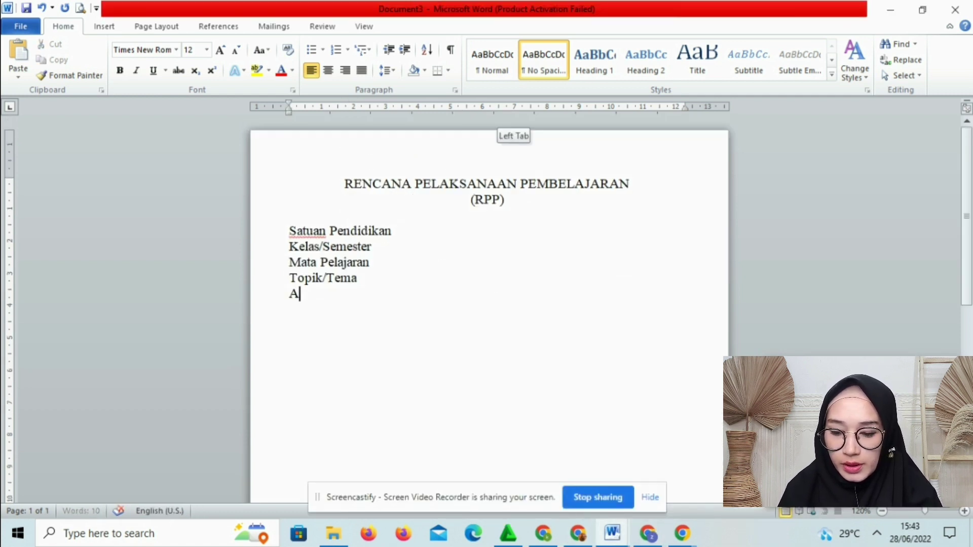
text(lokasi W)
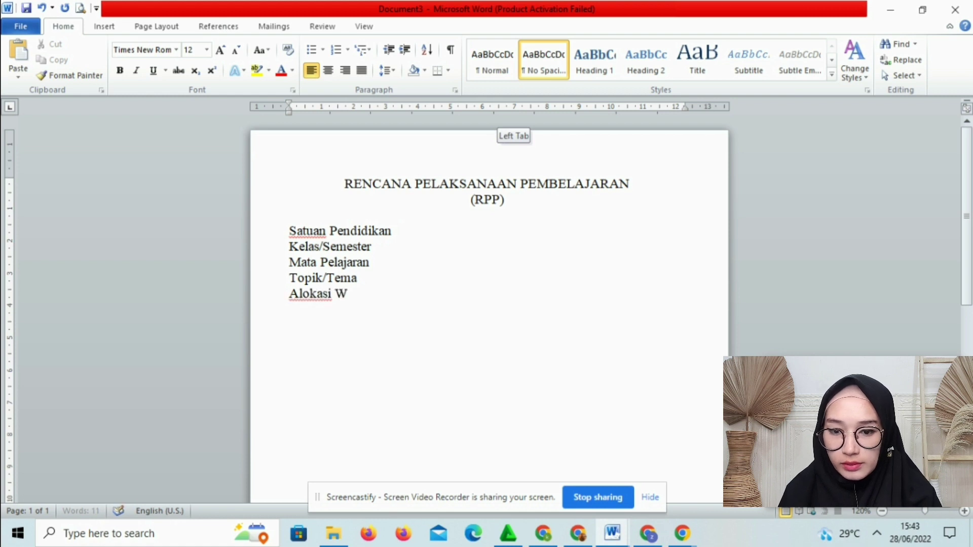
text(aktu)
key(Return)
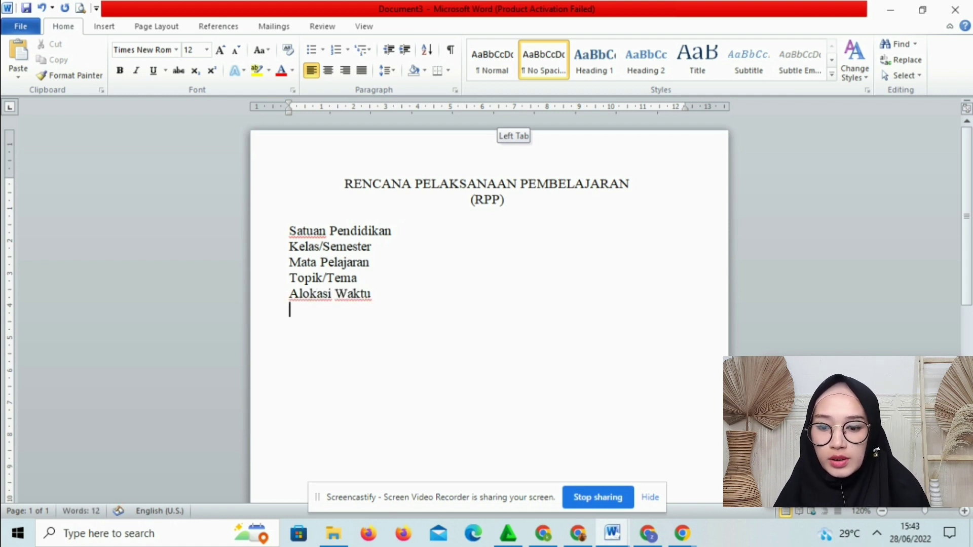
Step: Enter "Kompetensi Dasar" as the last field label below Alokasi Waktu
text(Kompe)
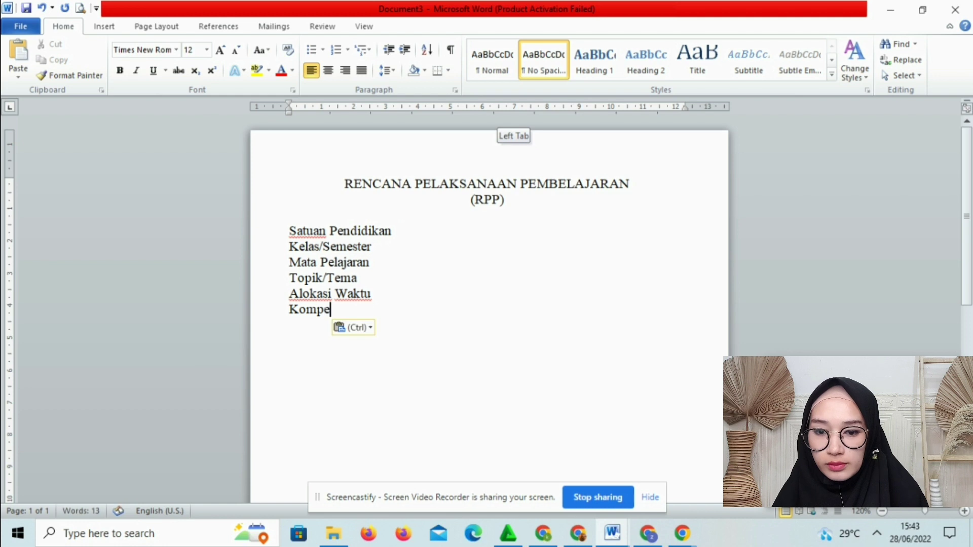
text(tensi)
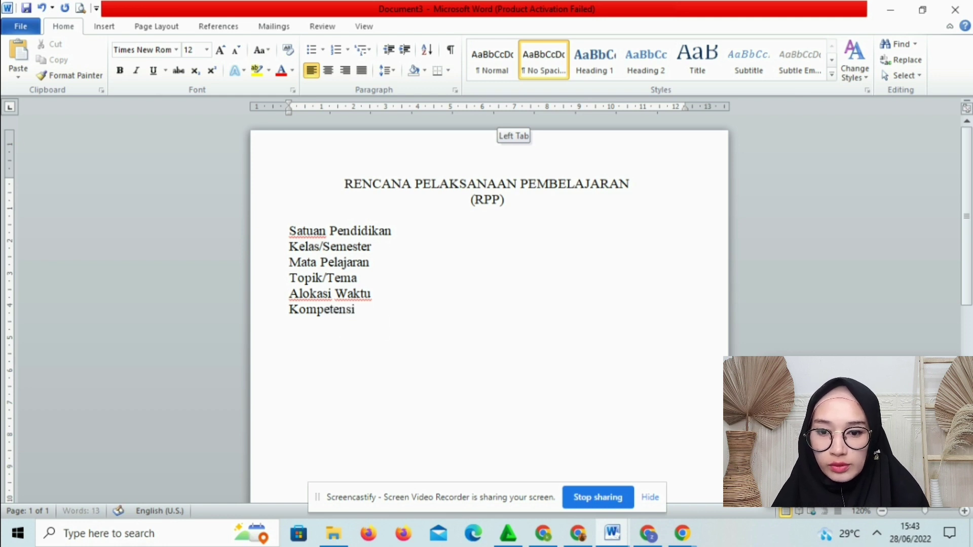
text( Dasar)
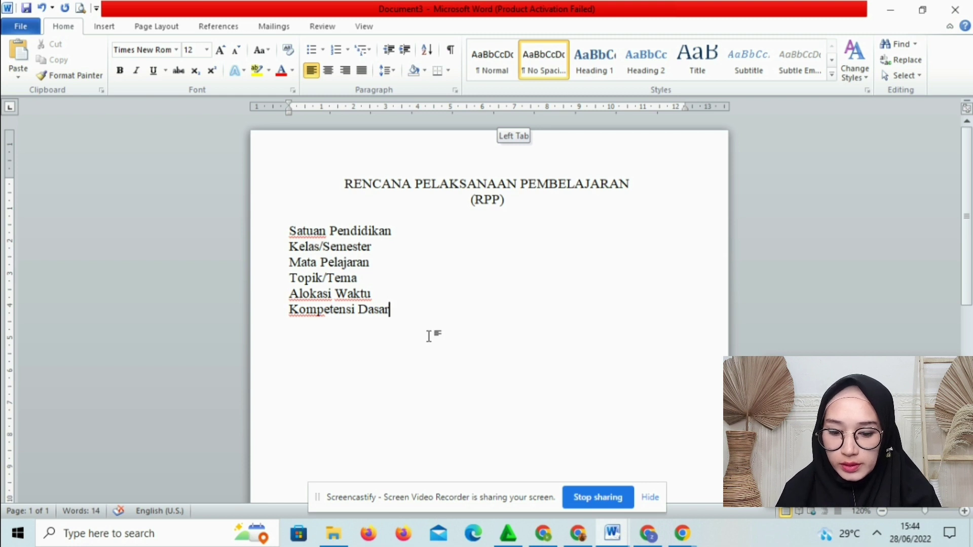
Step: Place a left tab stop at about 5.25 cm on the Satuan Pendidikan line
click(424, 233)
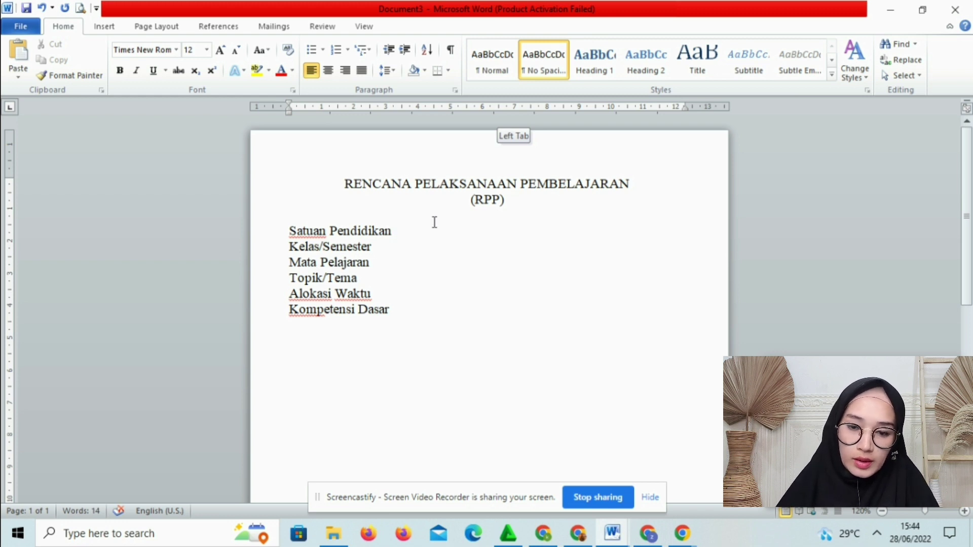
click(459, 108)
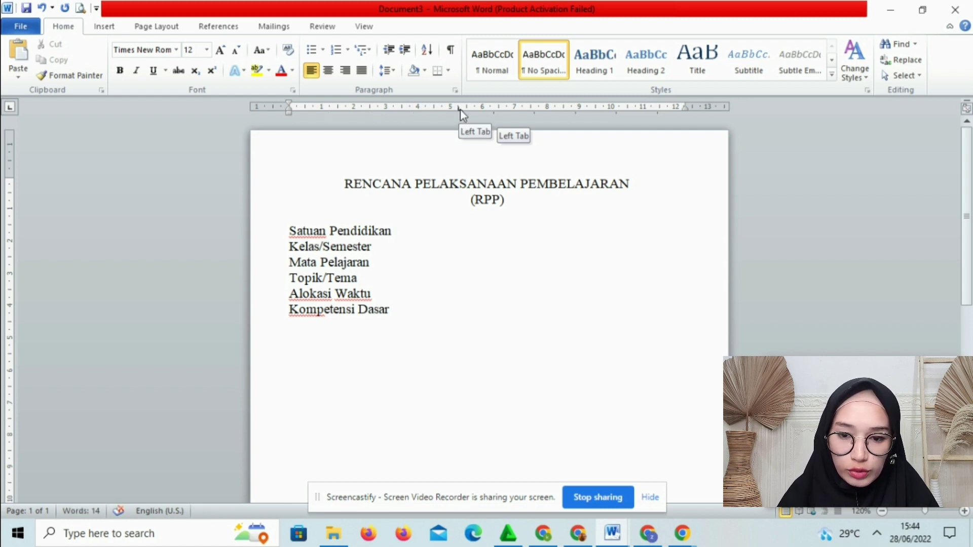
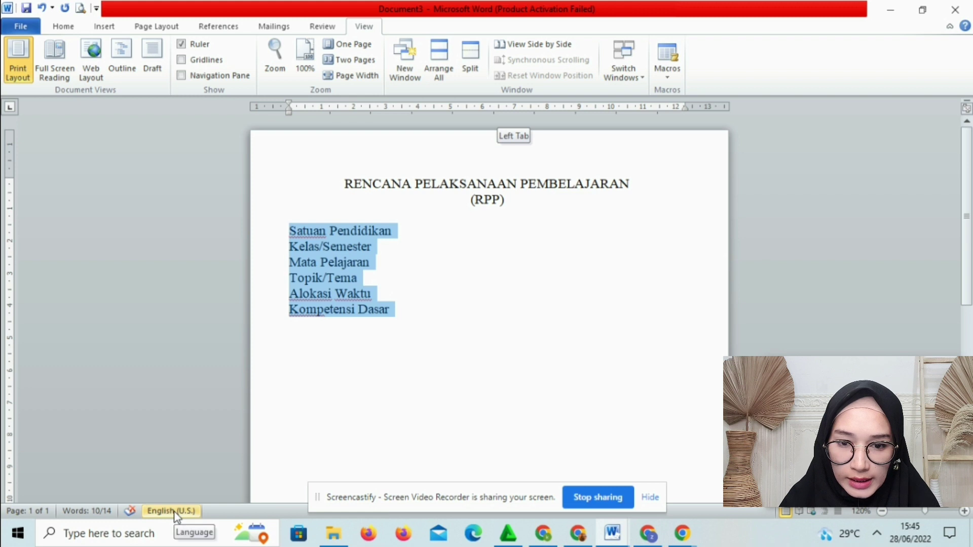
Step: Mark the six selected field labels as Indonesian and turn off spelling and grammar checking for them
click(173, 511)
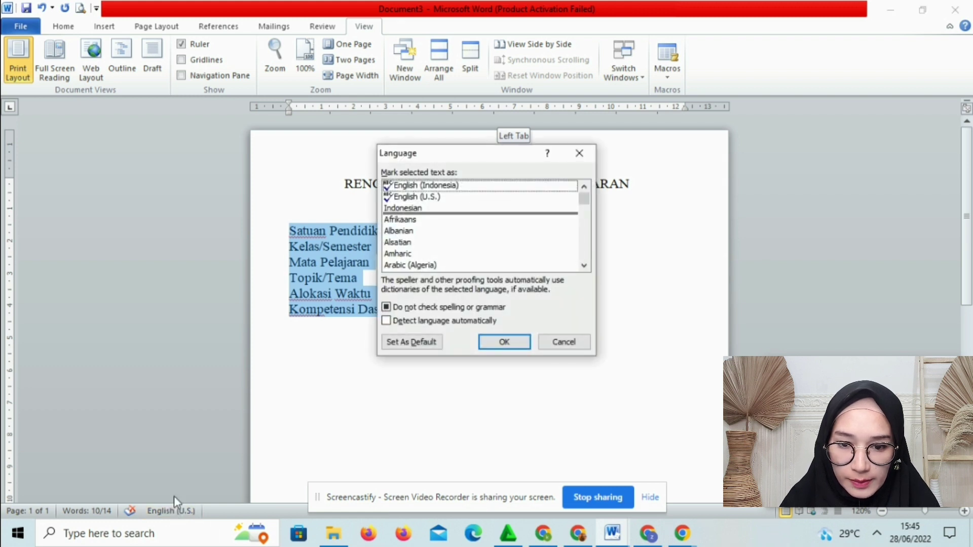
click(413, 209)
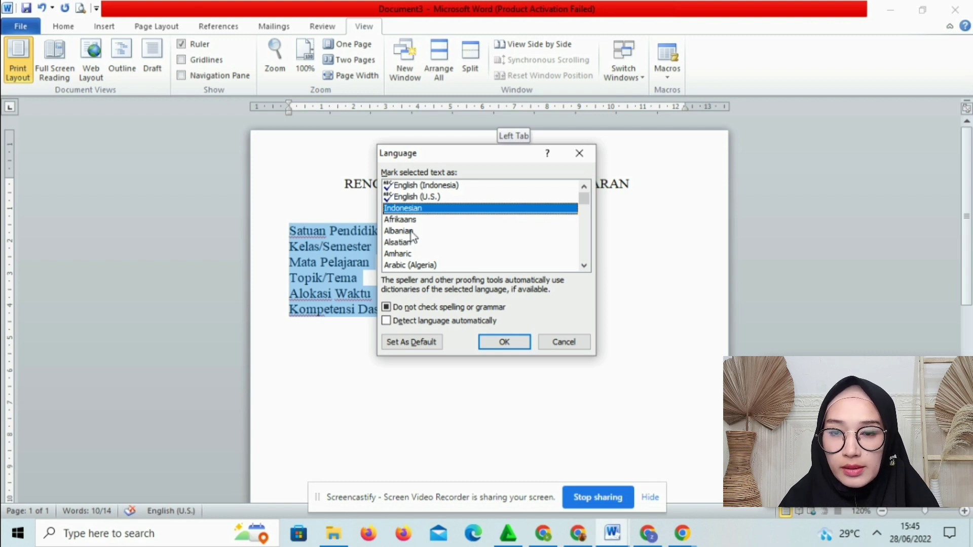
click(389, 309)
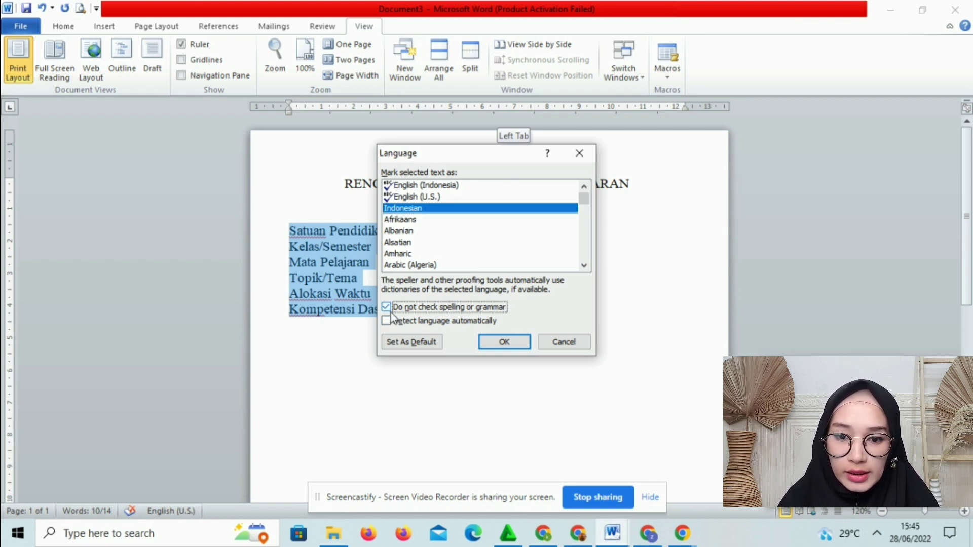
click(490, 349)
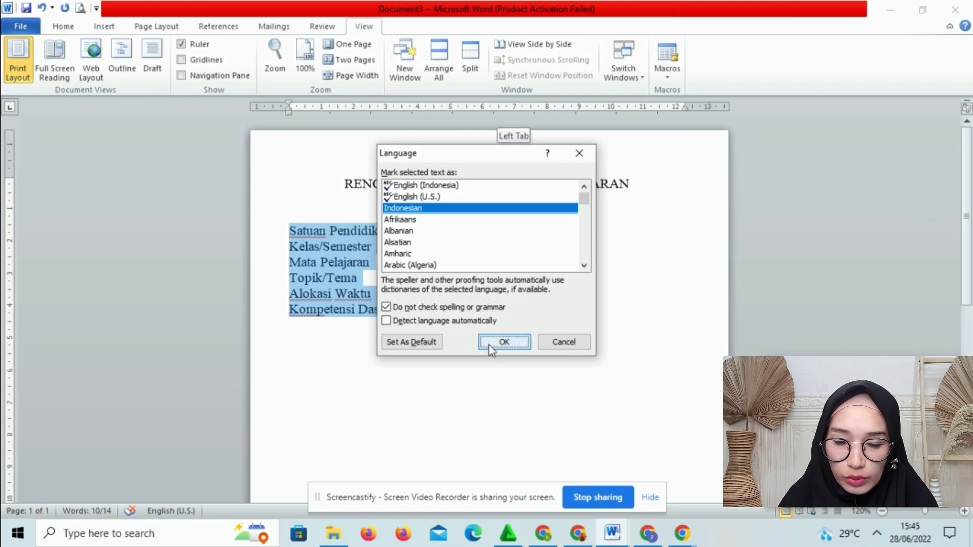
click(405, 294)
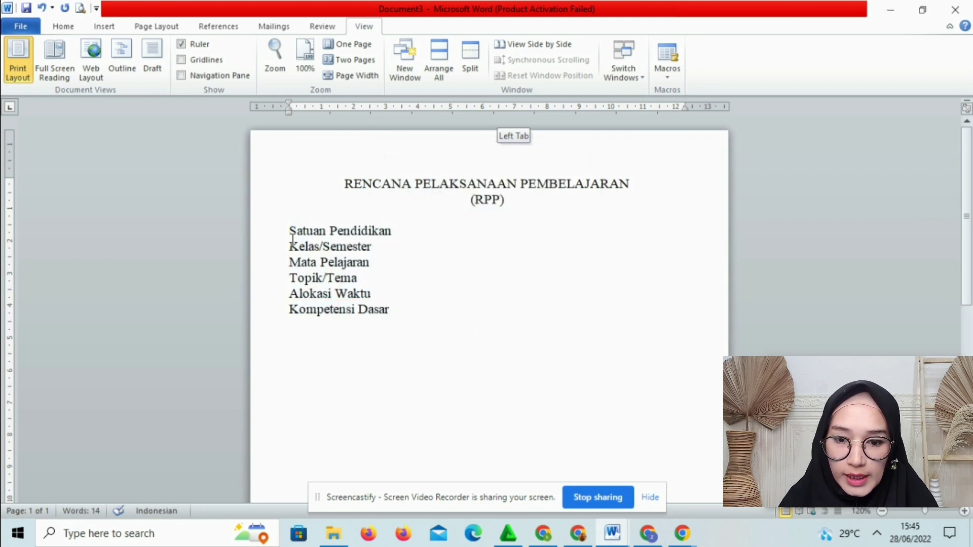
click(301, 294)
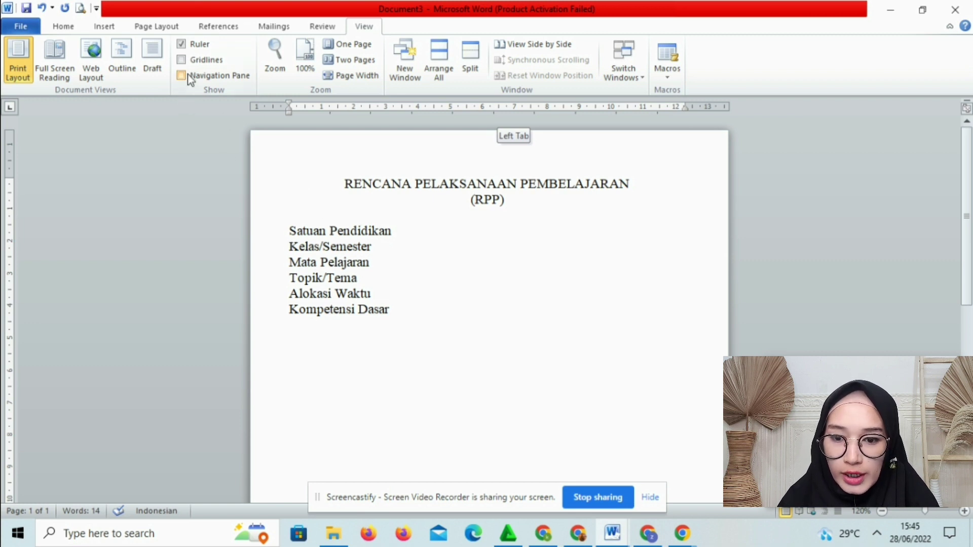
key(Up)
key(Up)
key(Up)
key(Up)
key(shift+End)
click(50, 31)
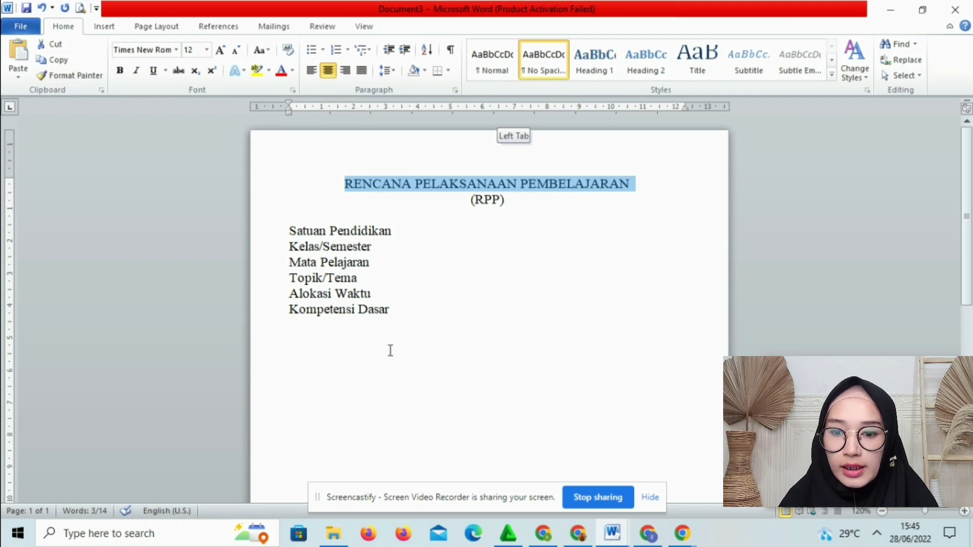
click(451, 253)
Step: Review the layout and indentation of the field labels in Document2 and return to Document3
click(613, 535)
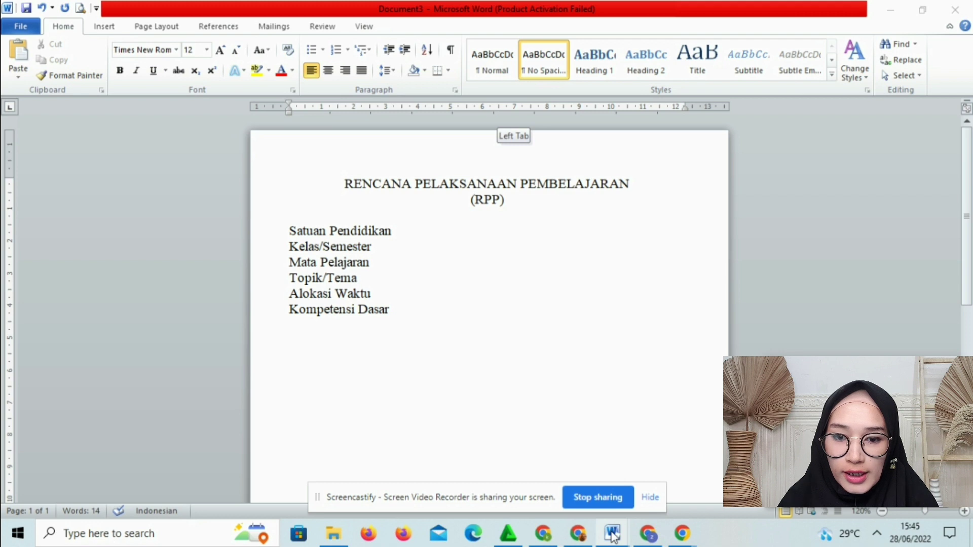
click(583, 486)
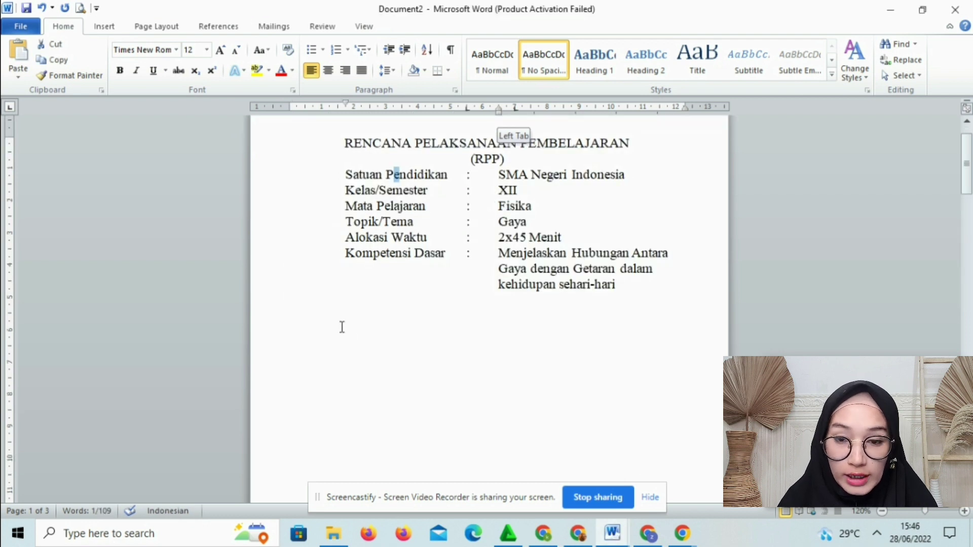
click(315, 314)
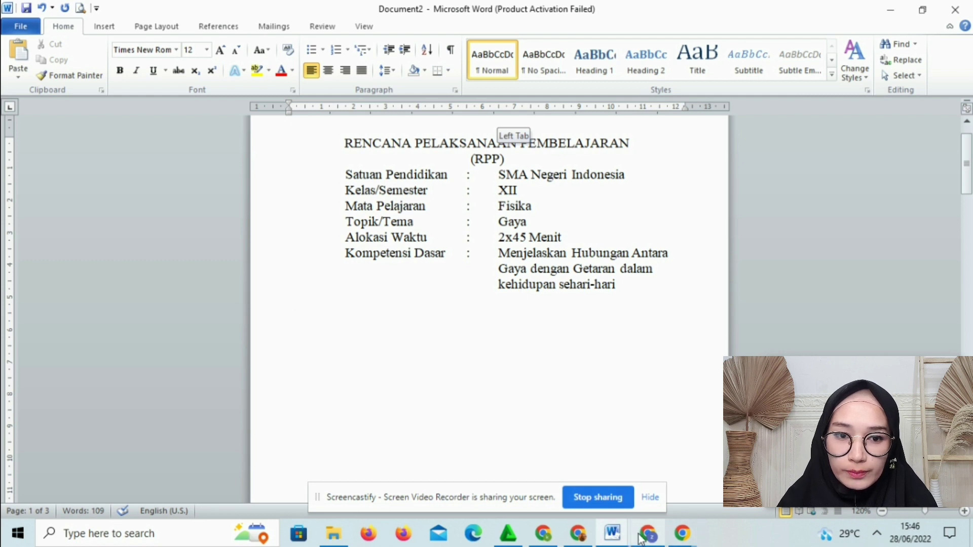
click(618, 540)
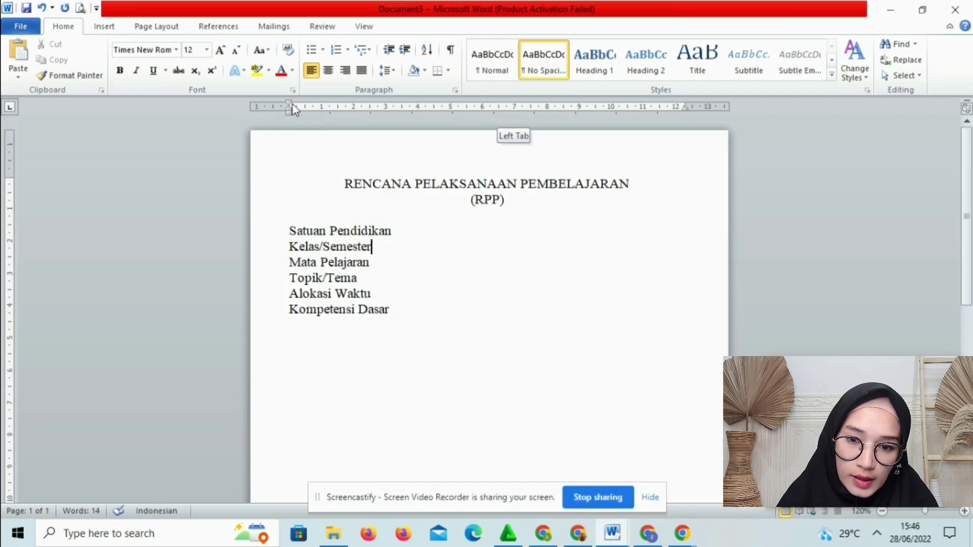
Step: Try a hanging indent of about 1.75 cm on the Kelas/Semester line and move it back to the margin
drag(291, 111, 346, 111)
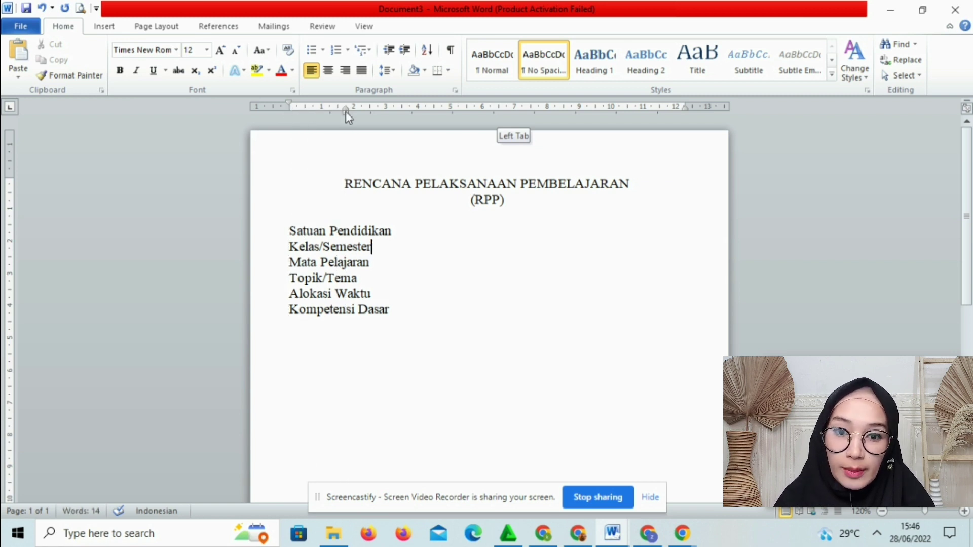
mouse_move(346, 112)
mouse_down()
mouse_move(286, 114)
mouse_move(300, 109)
mouse_move(289, 102)
mouse_up()
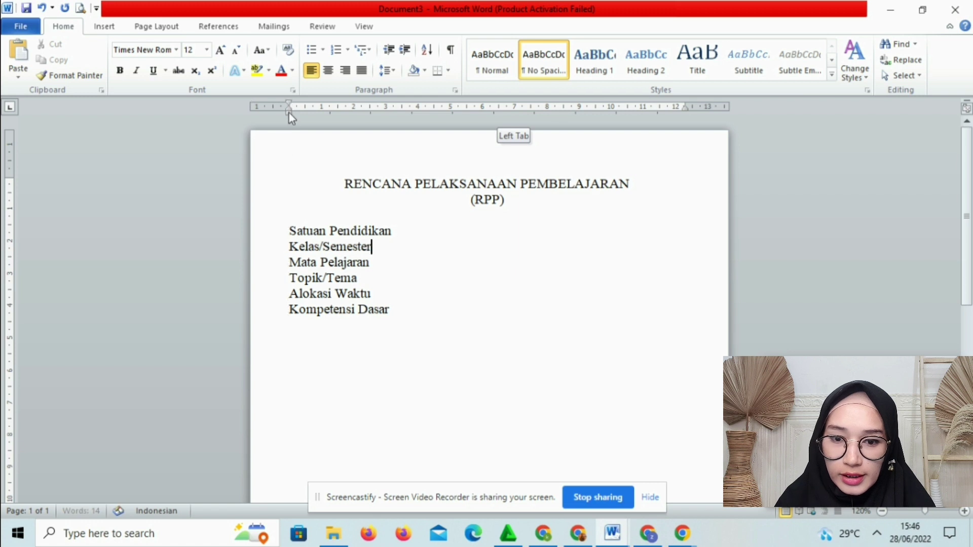
Step: Indent all six field labels, from Satuan Pendidikan to Kompetensi Dasar, to about 1.75 cm, in line with the title's left edge
drag(421, 325, 304, 233)
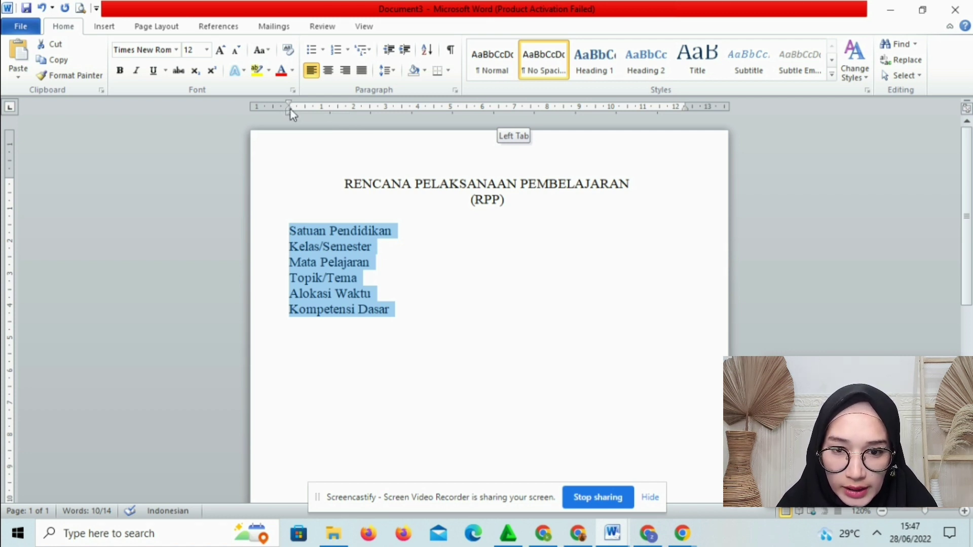
drag(288, 111, 347, 123)
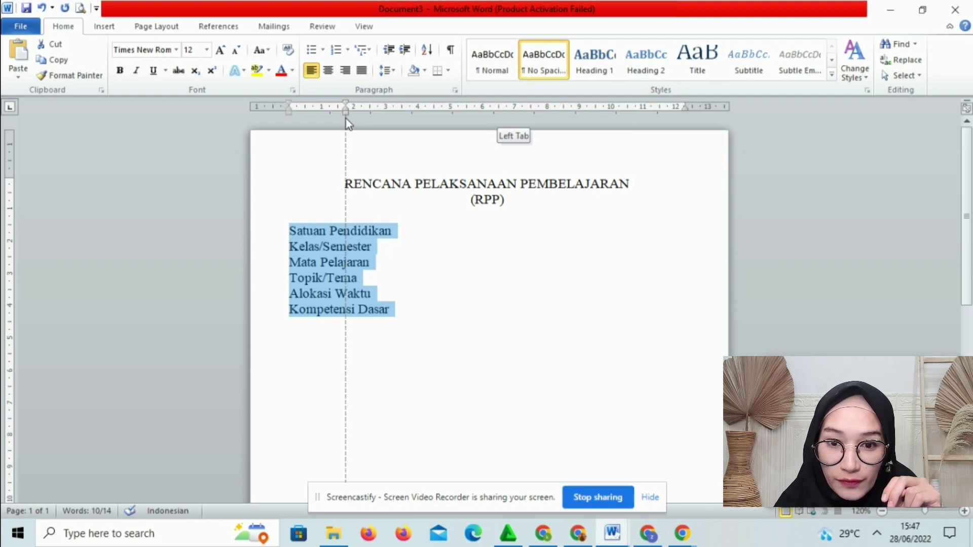
drag(346, 119, 346, 120)
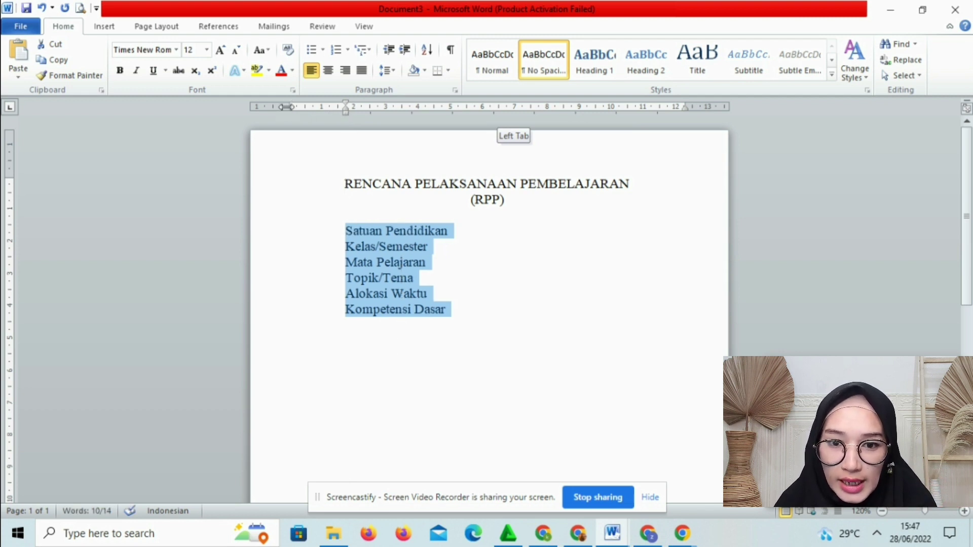
Step: Set left tab stops at 5,5 cm and 6 cm for all six field labels, from Satuan Pendidikan to Kompetensi Dasar
click(464, 227)
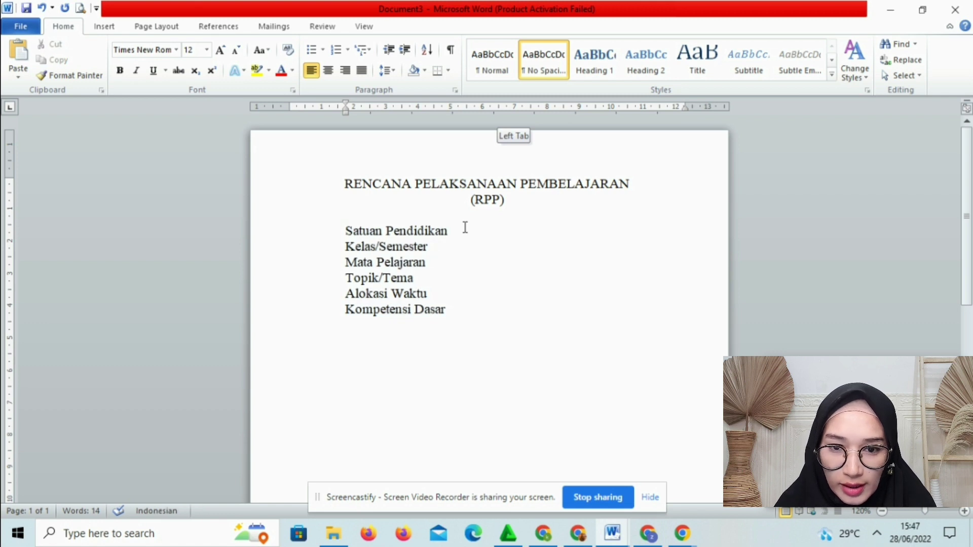
drag(471, 315, 353, 238)
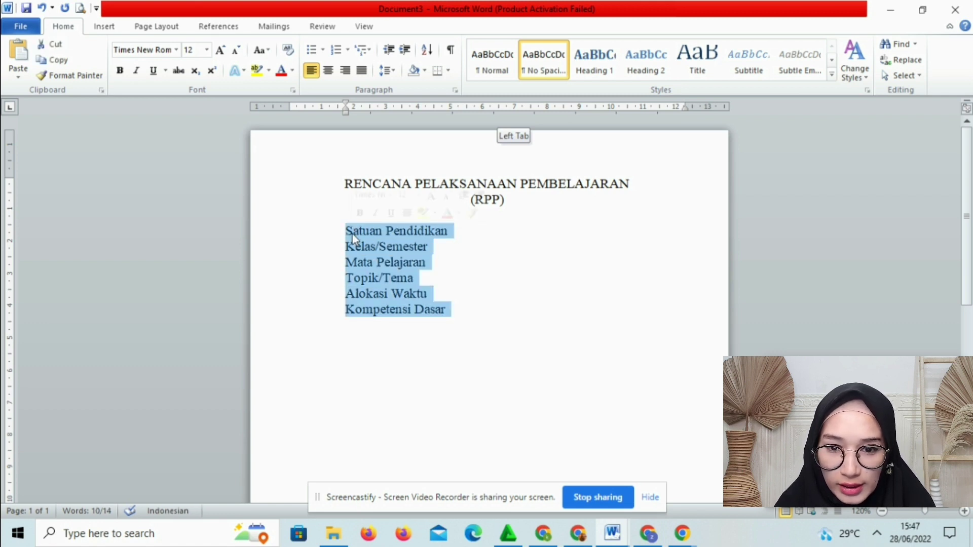
click(10, 108)
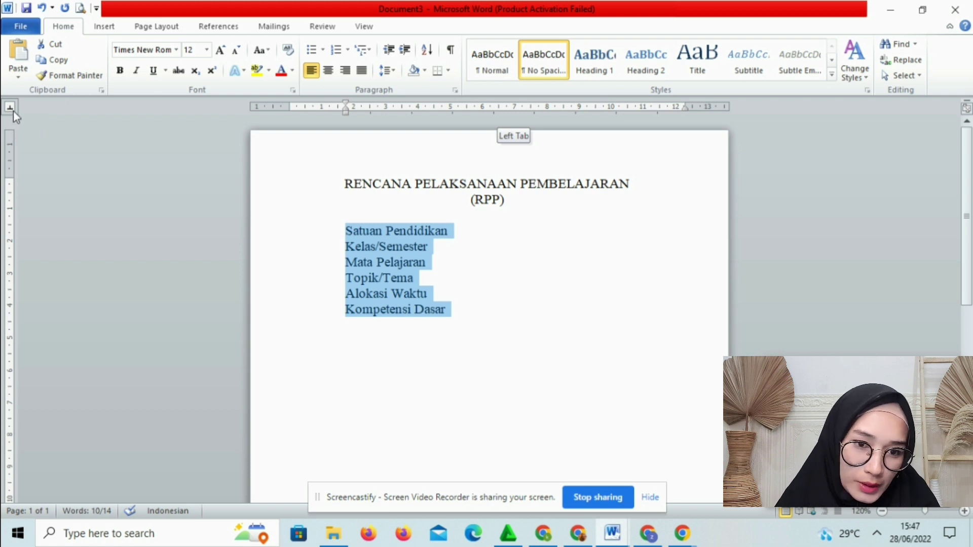
click(12, 111)
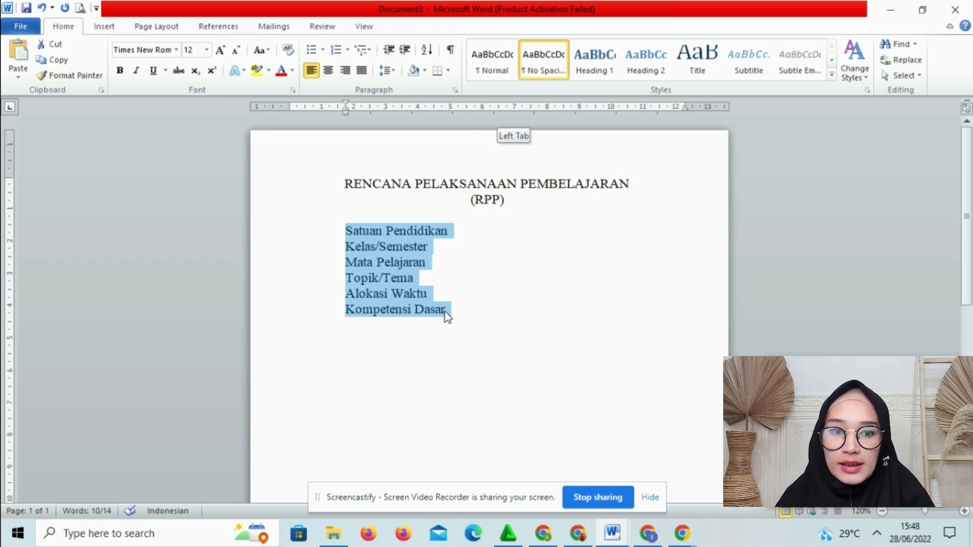
click(467, 107)
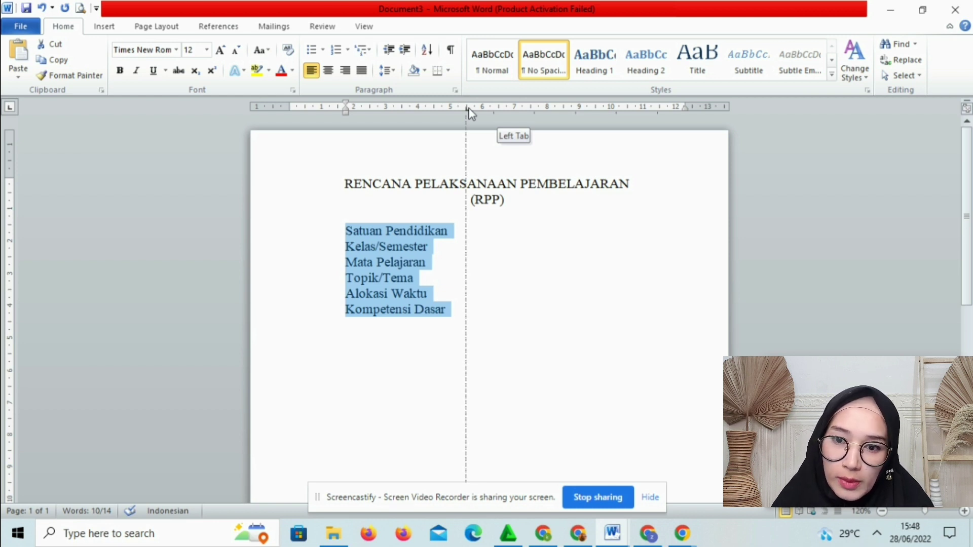
click(468, 107)
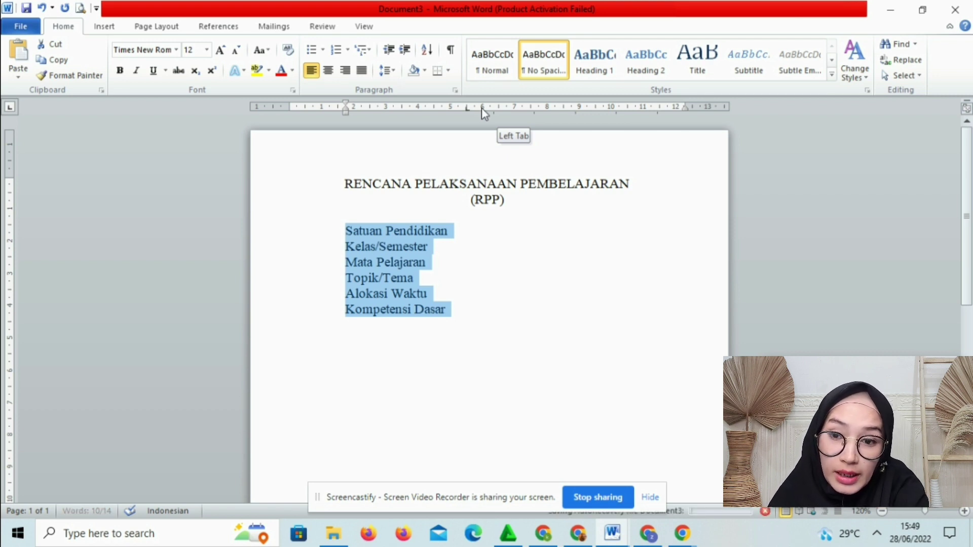
double_click(481, 107)
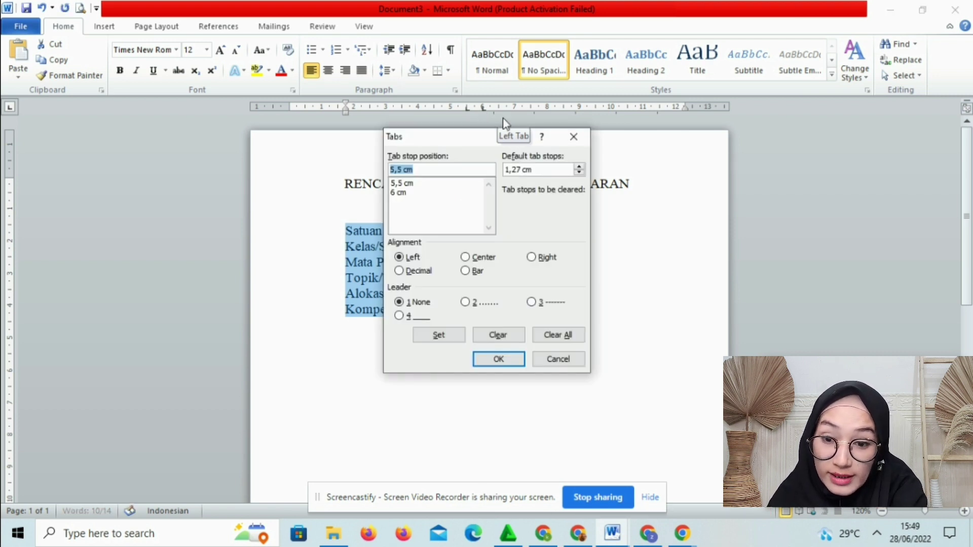
click(574, 136)
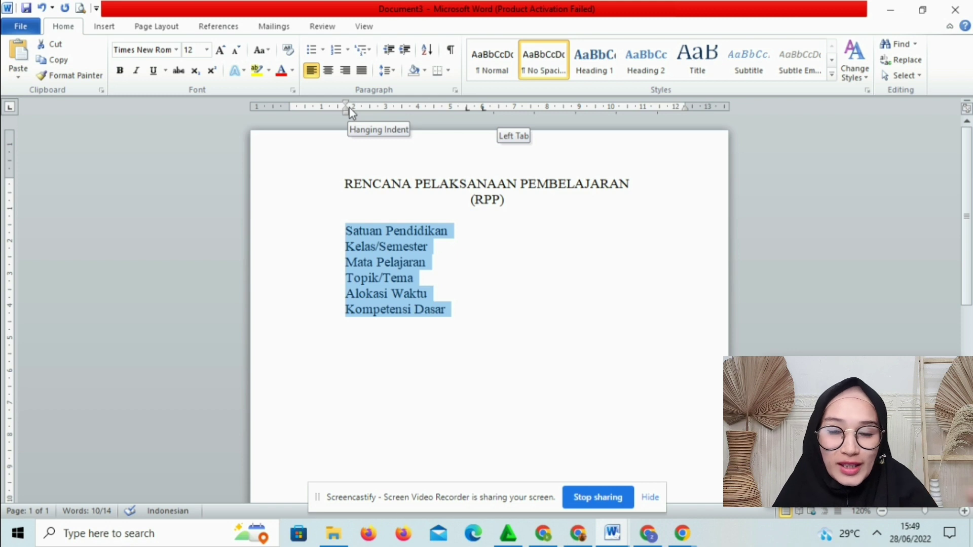
Step: Set a hanging indent of about 6.25 cm for the six field labels and compare with the sample layout in Document2, returning to Document3
drag(349, 109, 491, 111)
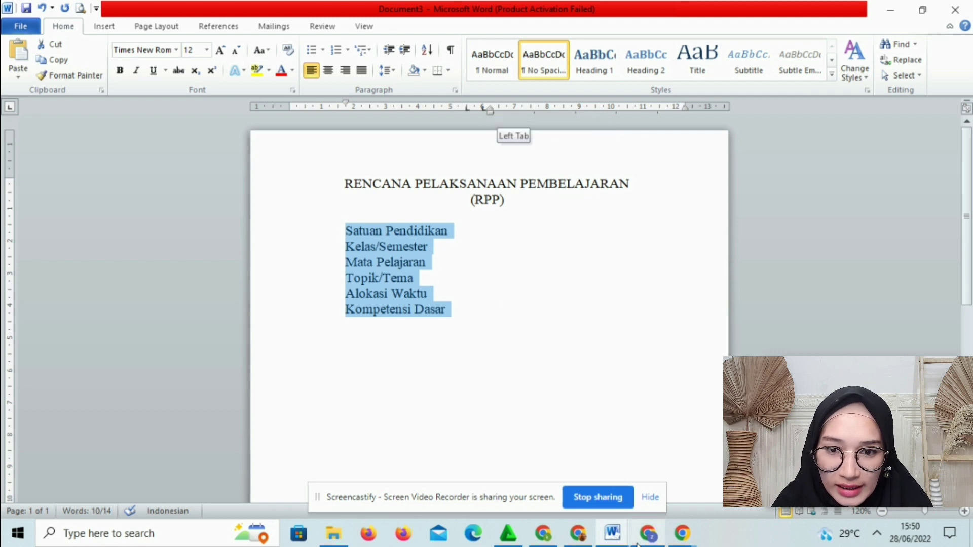
click(612, 541)
click(602, 476)
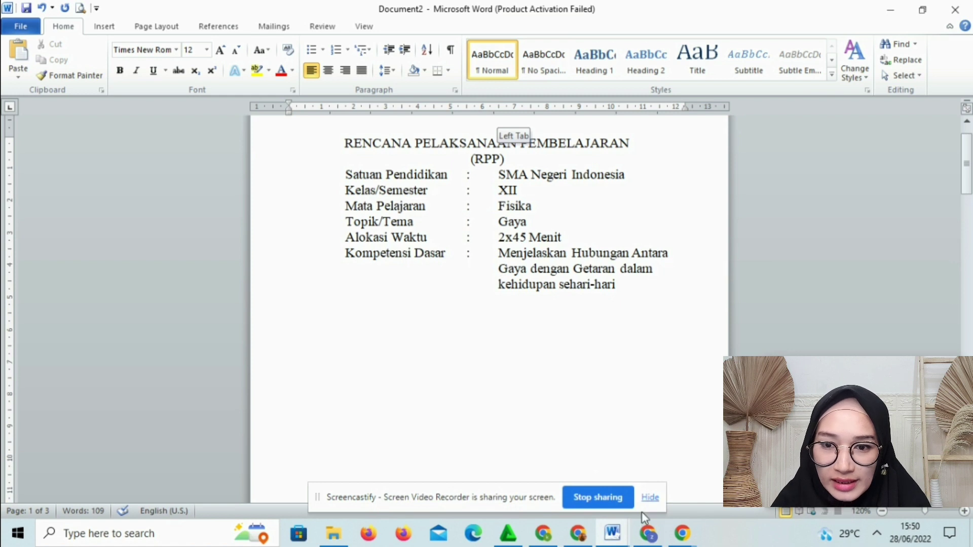
click(619, 532)
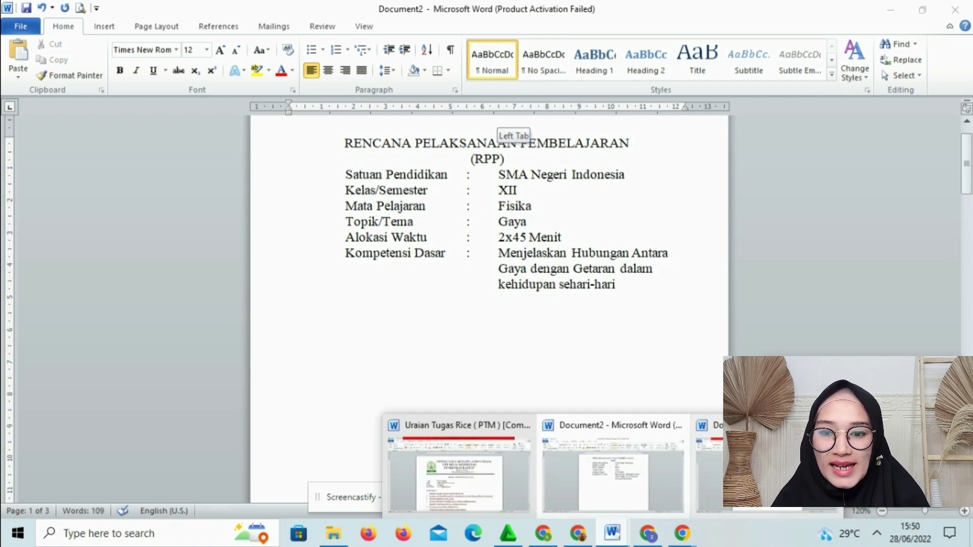
click(771, 456)
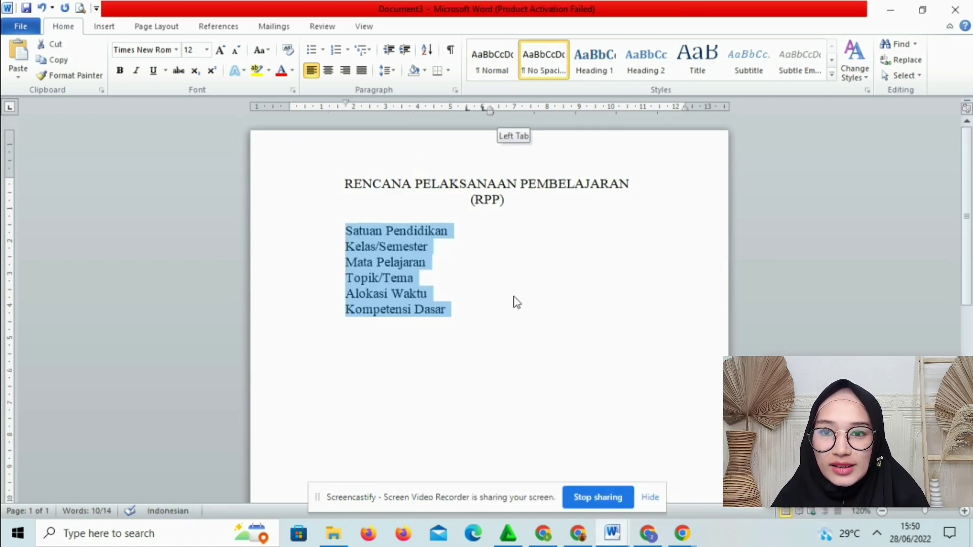
Step: Add a colon at the first tab stop after Satuan Pendidikan and advance to the second tab stop
click(495, 252)
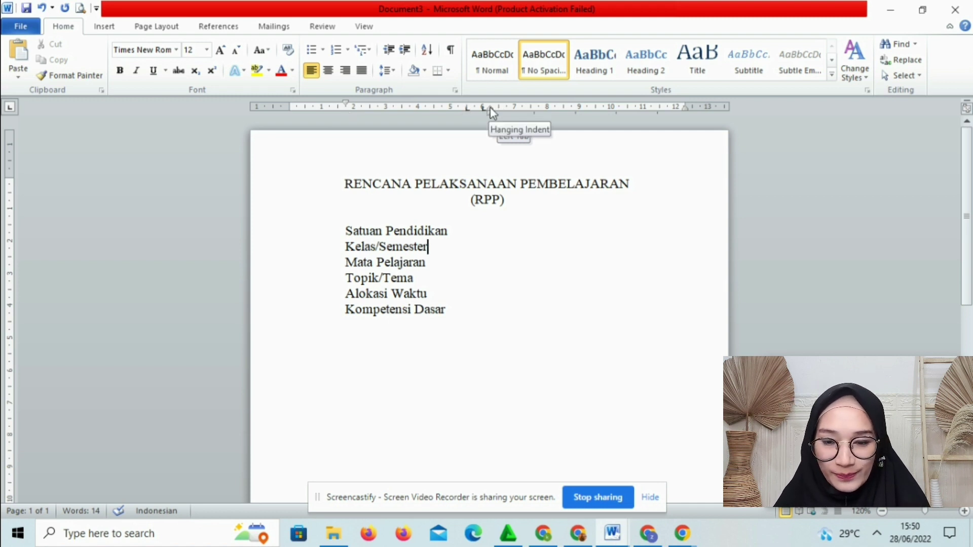
click(478, 233)
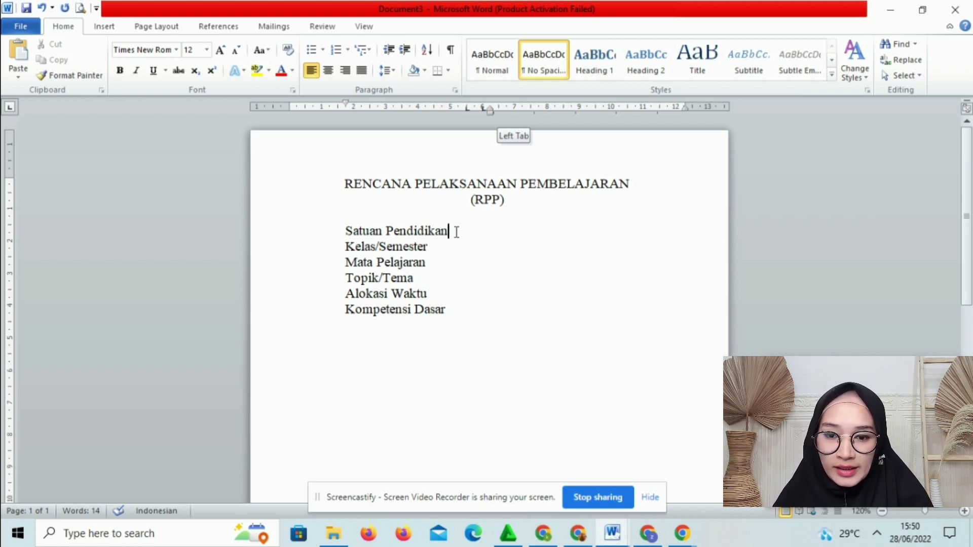
key(Tab)
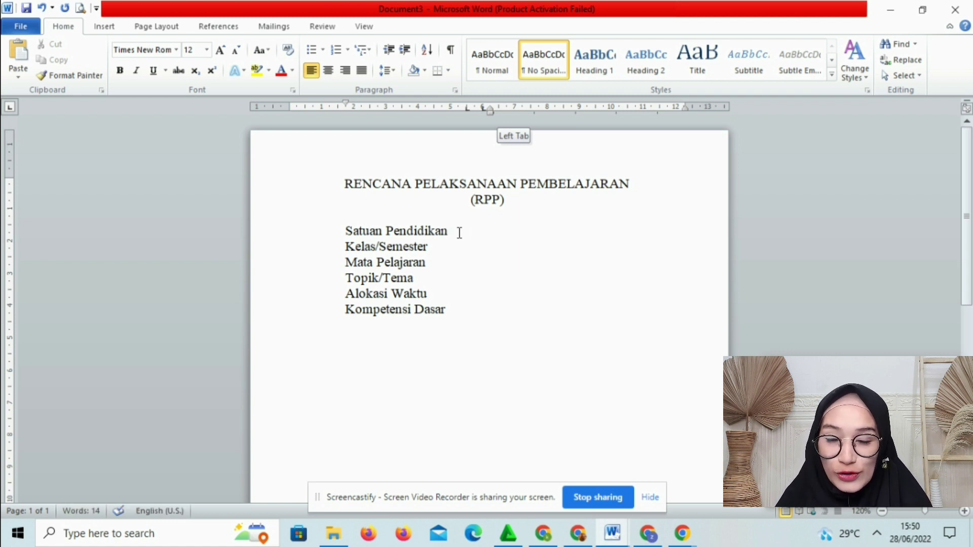
text(:)
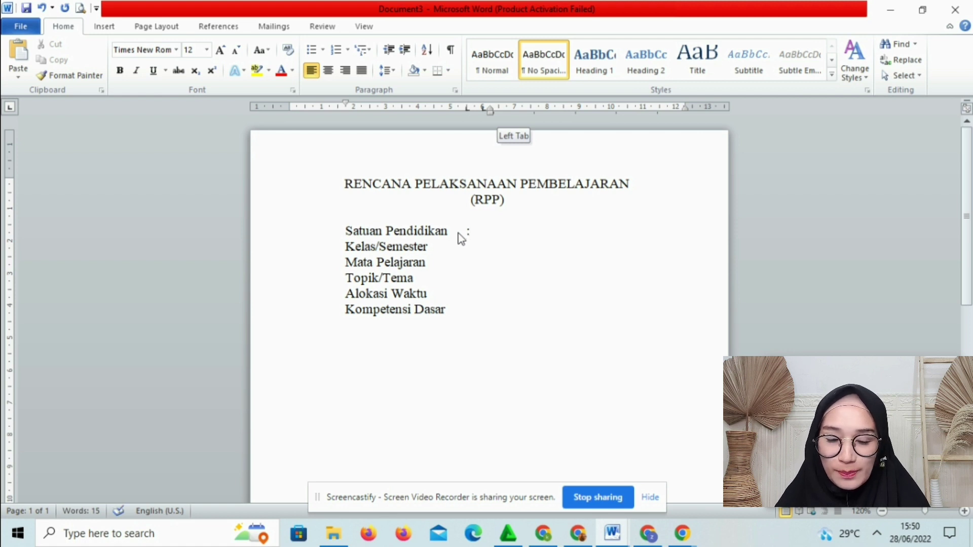
key(Tab)
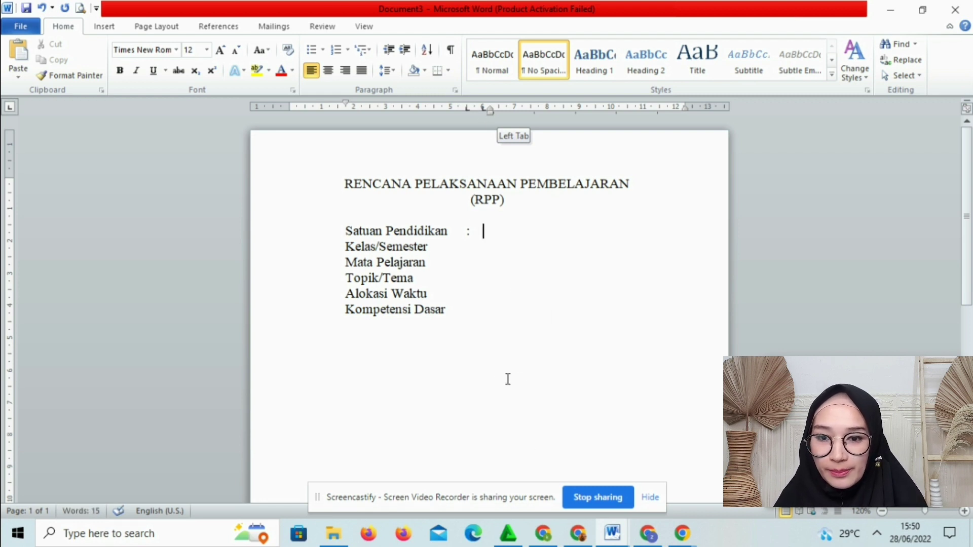
Step: Check the Satuan Pendidikan entry in Document2 and enter "SMA Negri Indonesia" after its colon in Document3
click(617, 534)
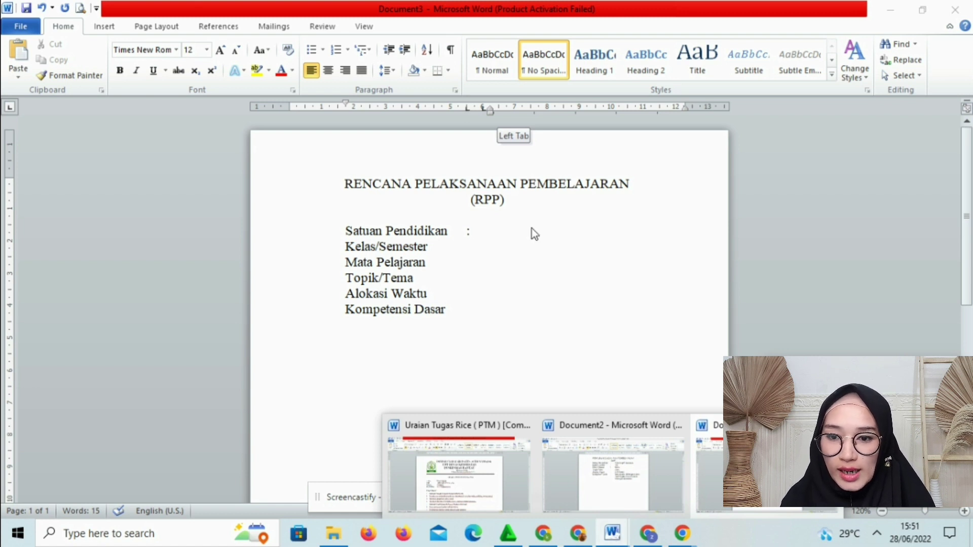
click(615, 500)
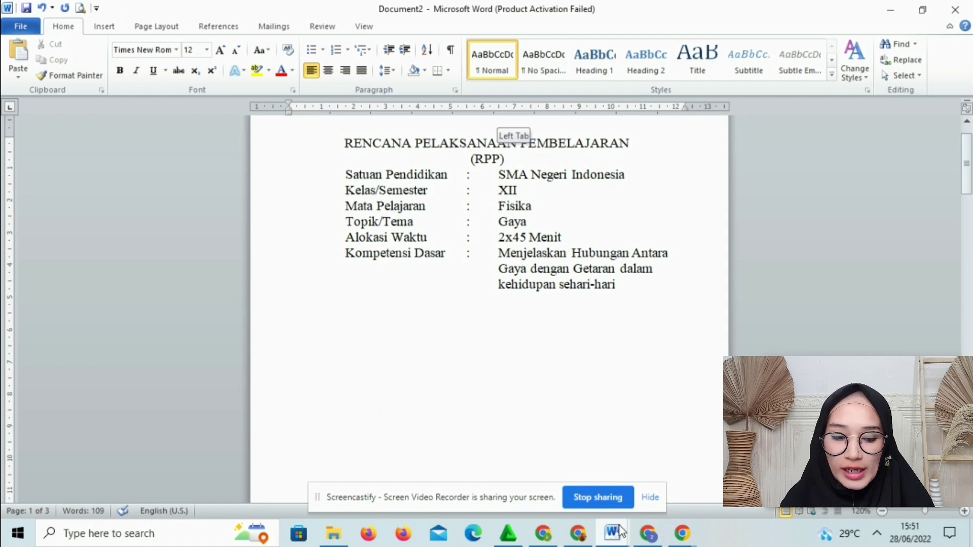
mouse_move(621, 531)
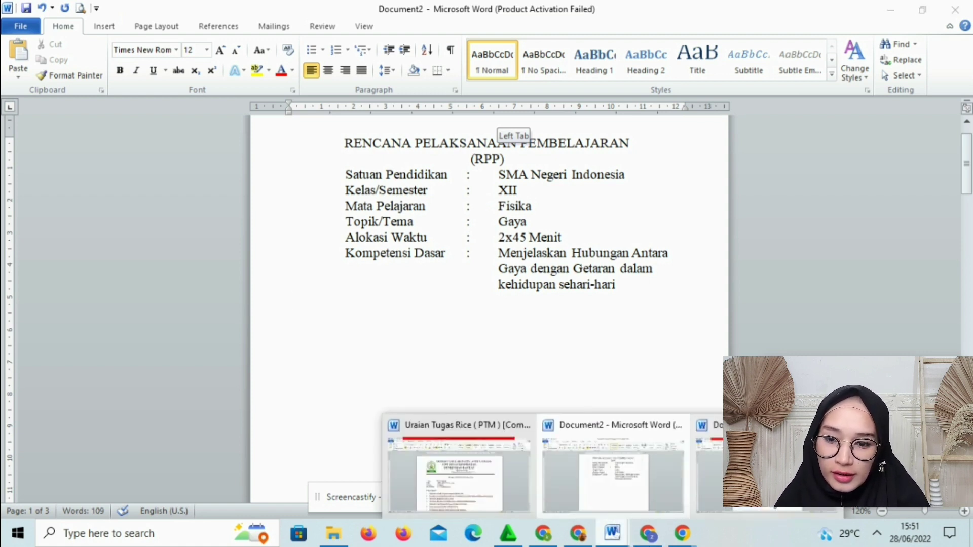
click(786, 471)
key(Return)
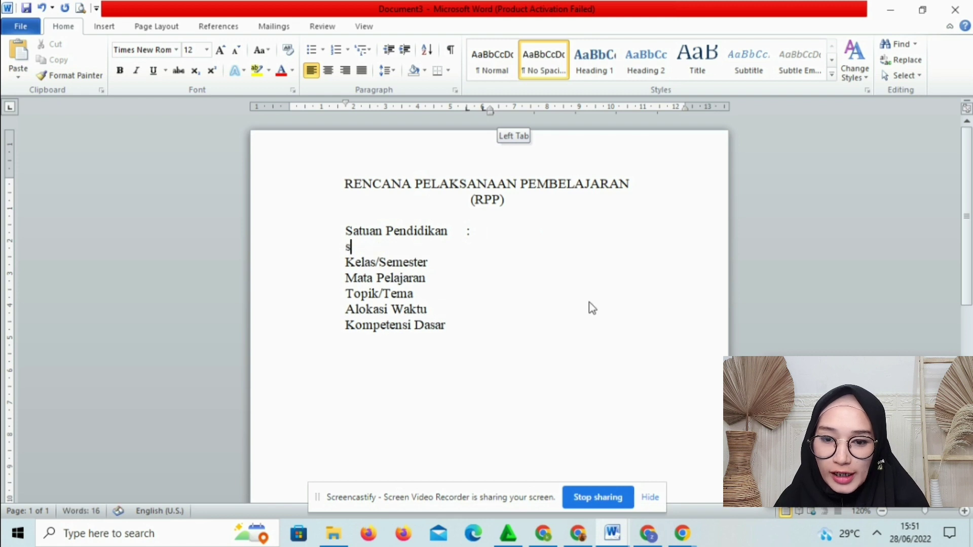
key(BackSpace)
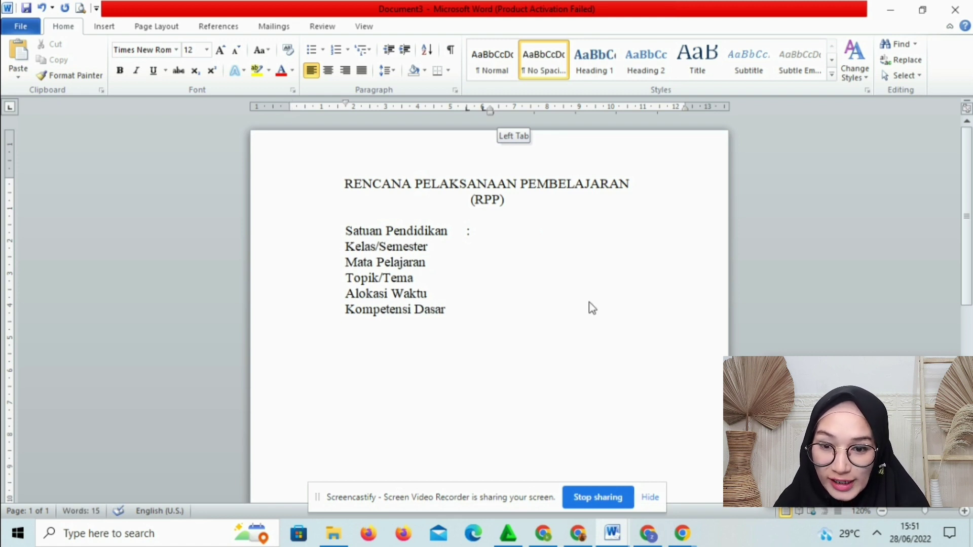
text(s)
key(BackSpace)
key(Caps_Lock)
text(S)
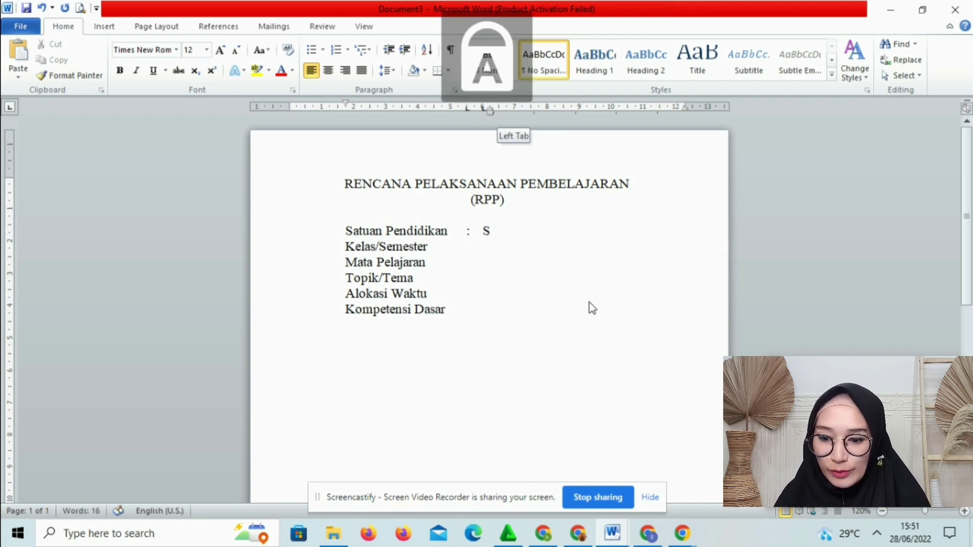
text(MA)
key(Caps_Lock)
text(n)
key(BackSpace)
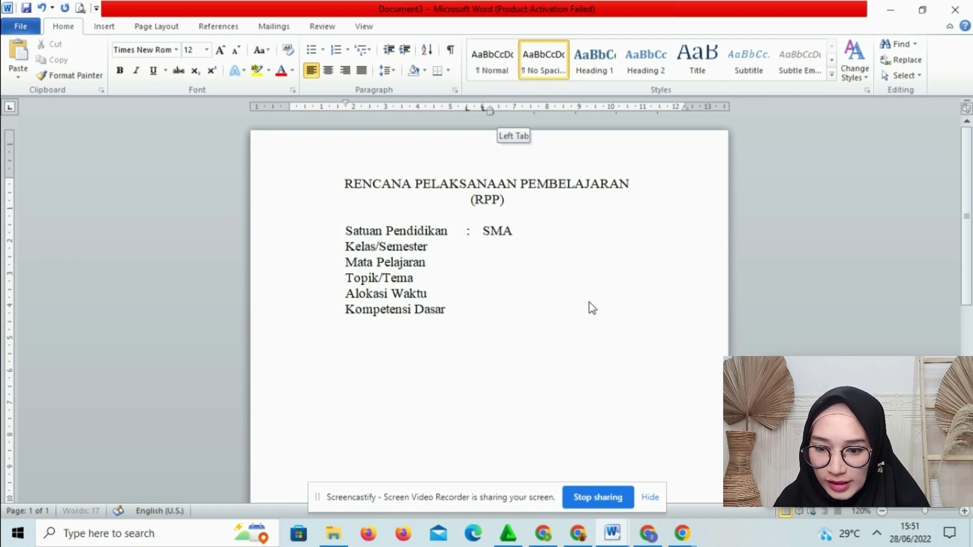
text(N)
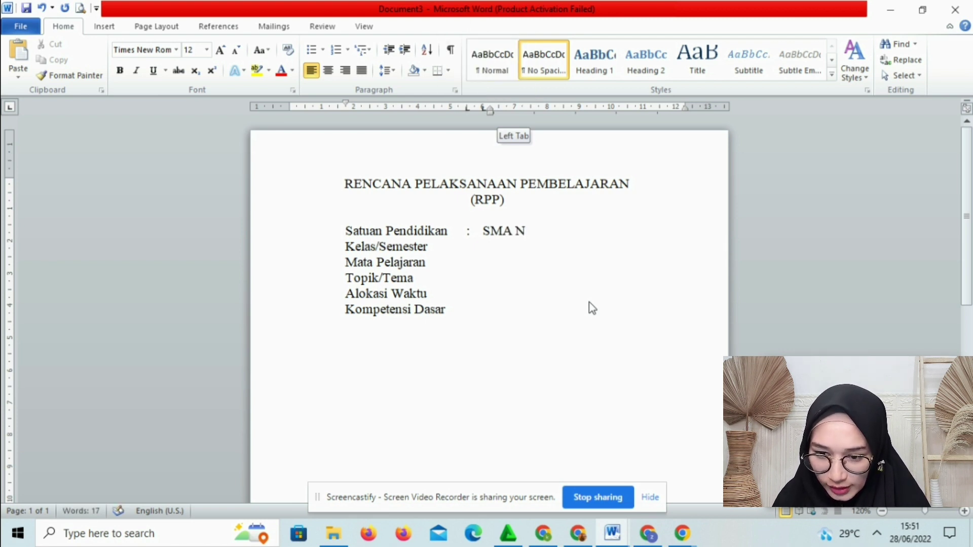
text(egri 1)
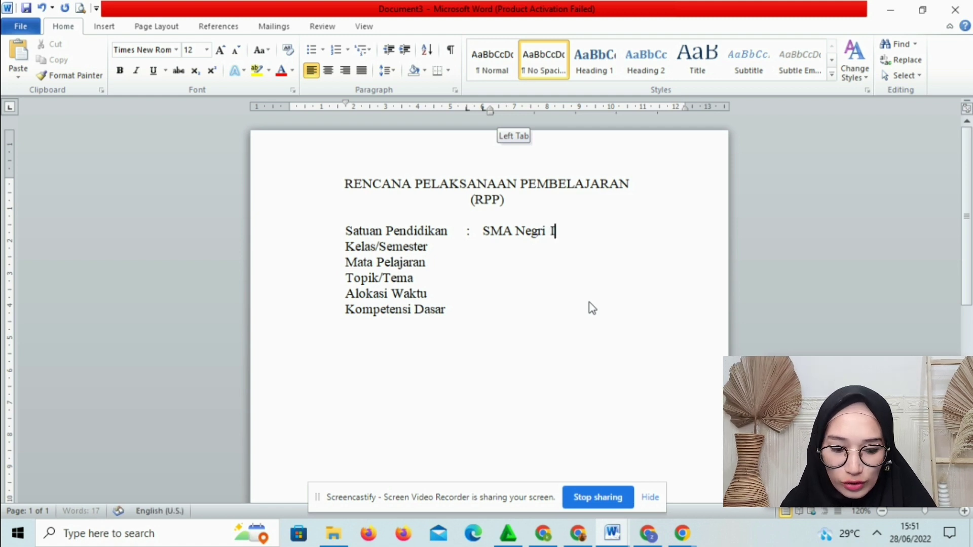
key(BackSpace)
text(Indon)
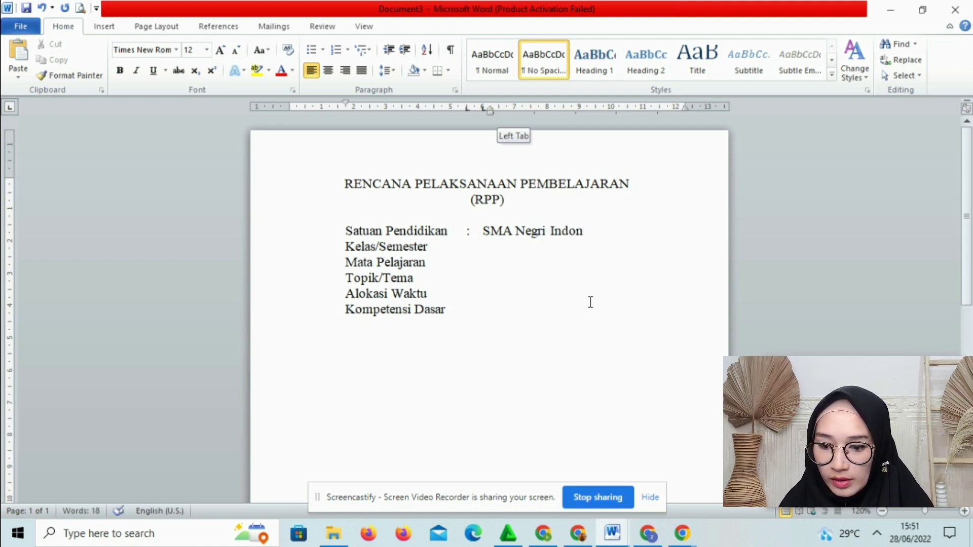
text(e)
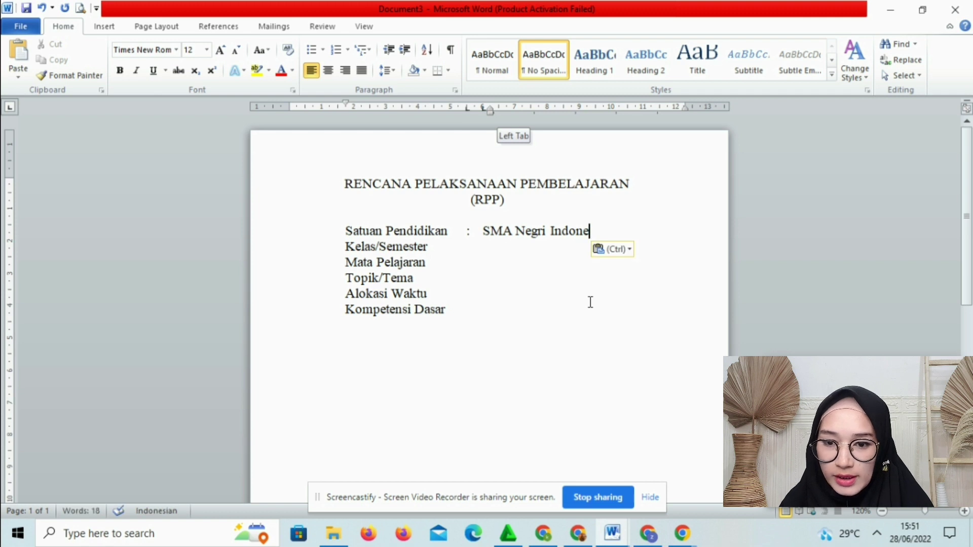
text(sia)
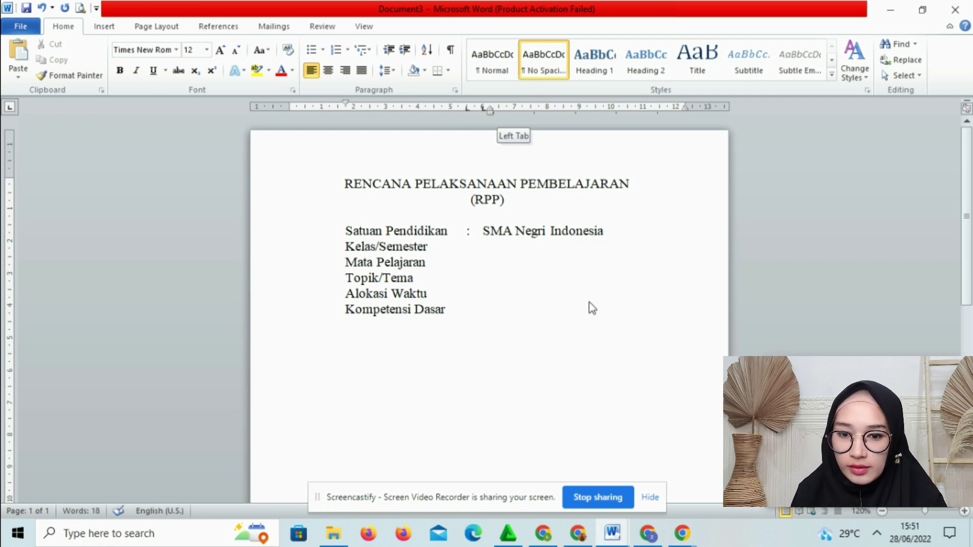
Step: Add a colon at the first tab stop after Kelas/Semester and advance to the second tab stop
key(Down)
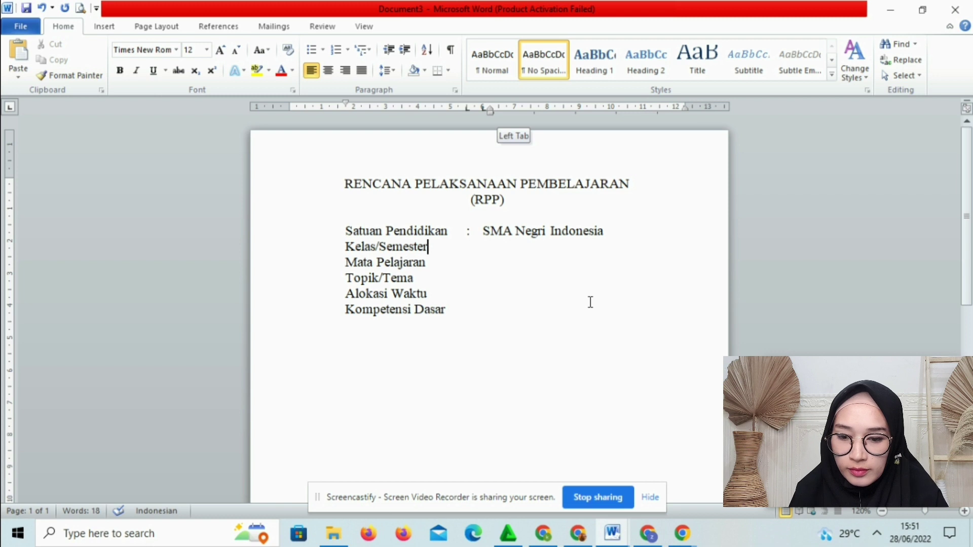
key(Tab)
text(:)
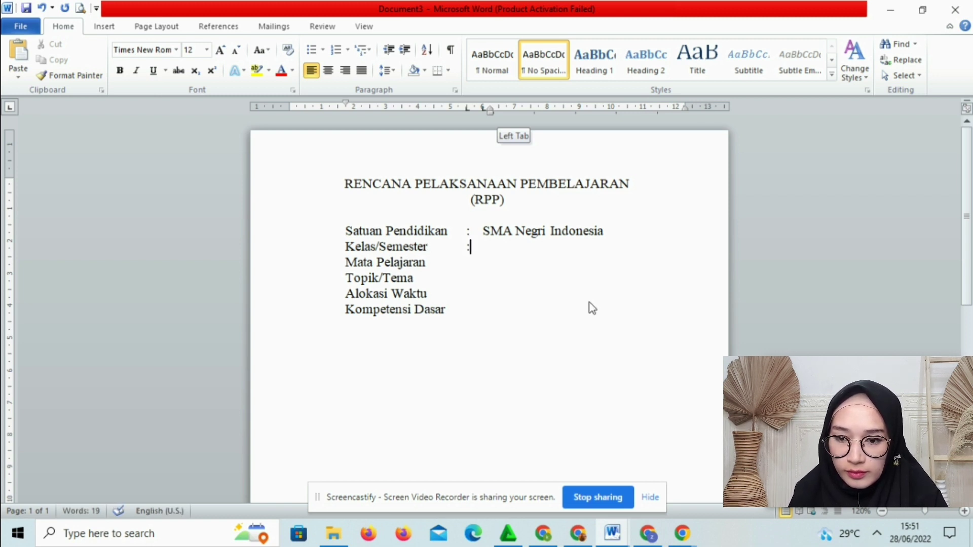
key(Tab)
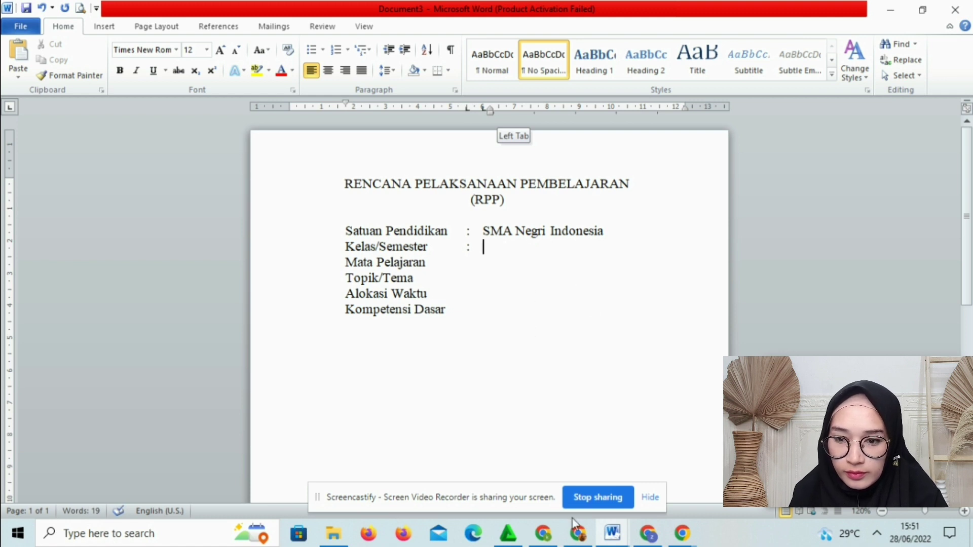
Step: Check the Kelas/Semester entry in Document2 and return to Document3
mouse_move(619, 533)
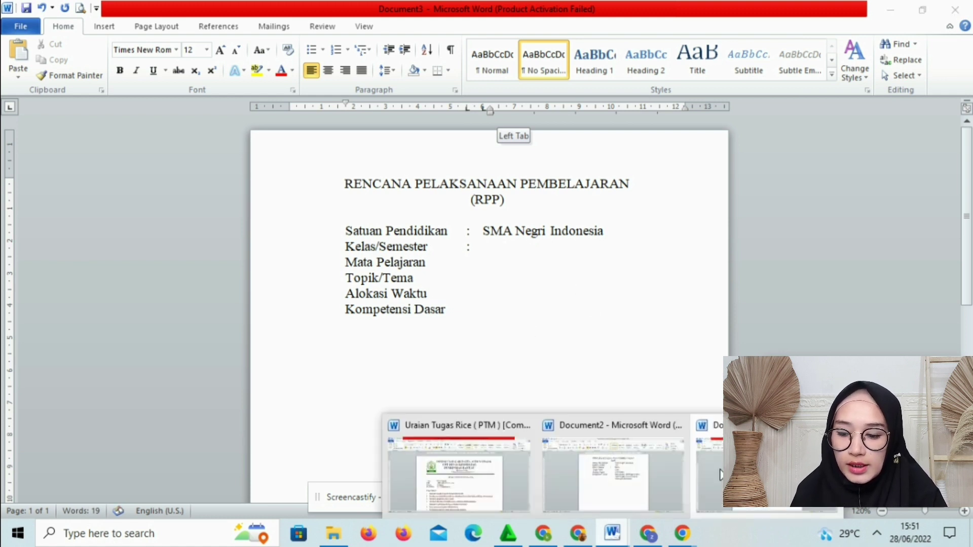
click(641, 469)
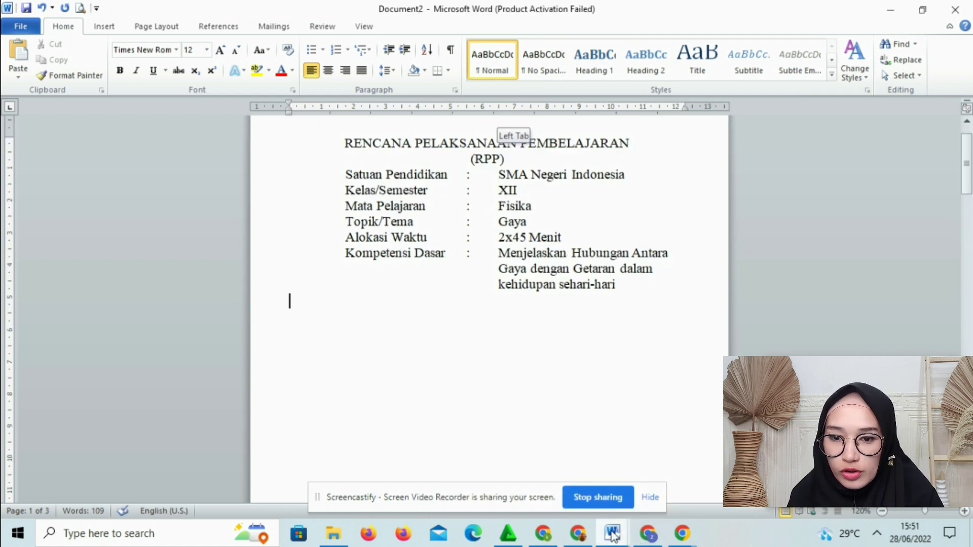
mouse_move(613, 534)
click(654, 462)
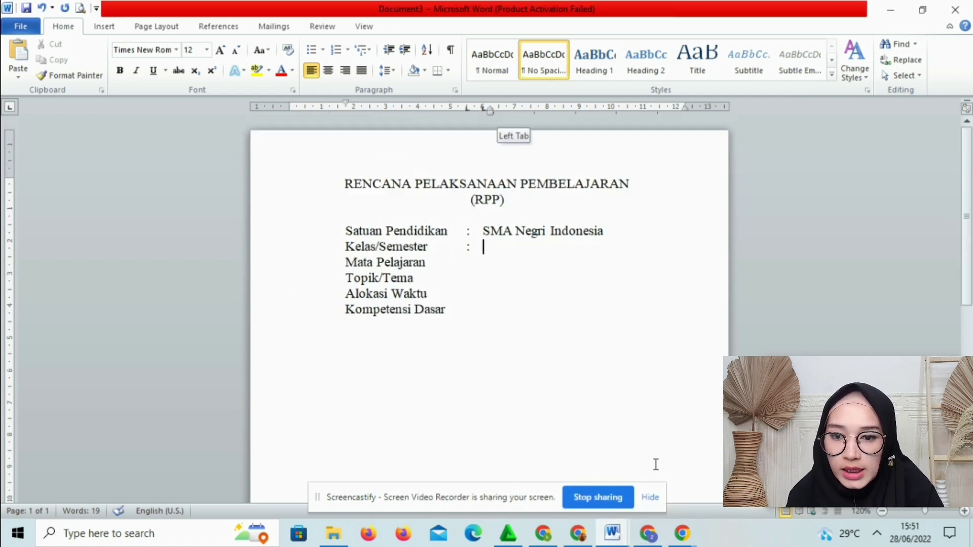
Step: Enter "XII" for Kelas/Semester, and add a colon at the first tab stop after Mata Pelajaran, advancing to the second tab stop
text(XII)
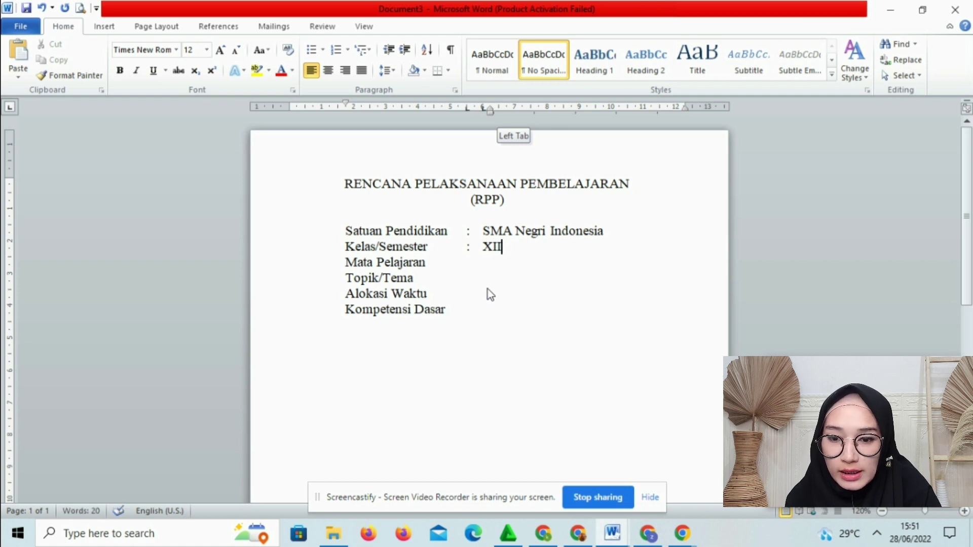
key(Down)
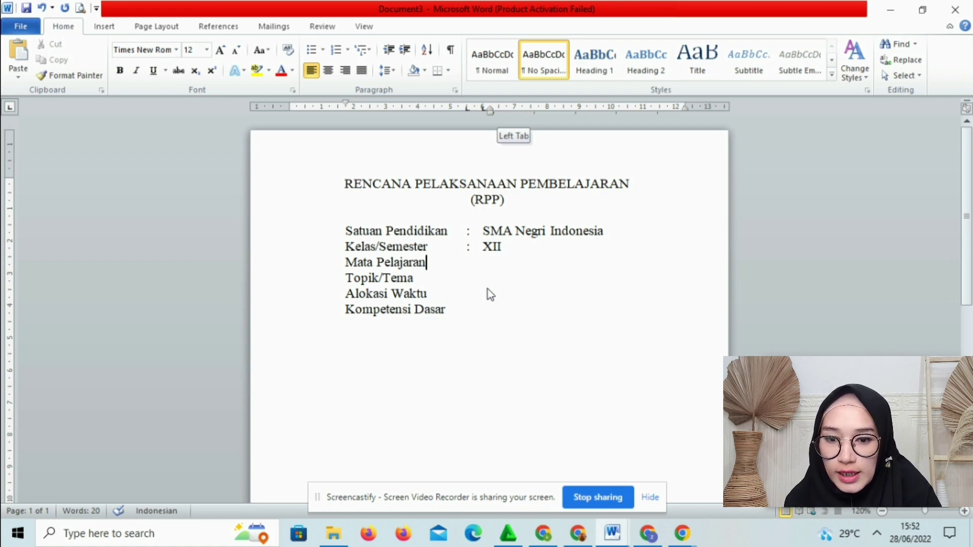
key(Tab)
text(:)
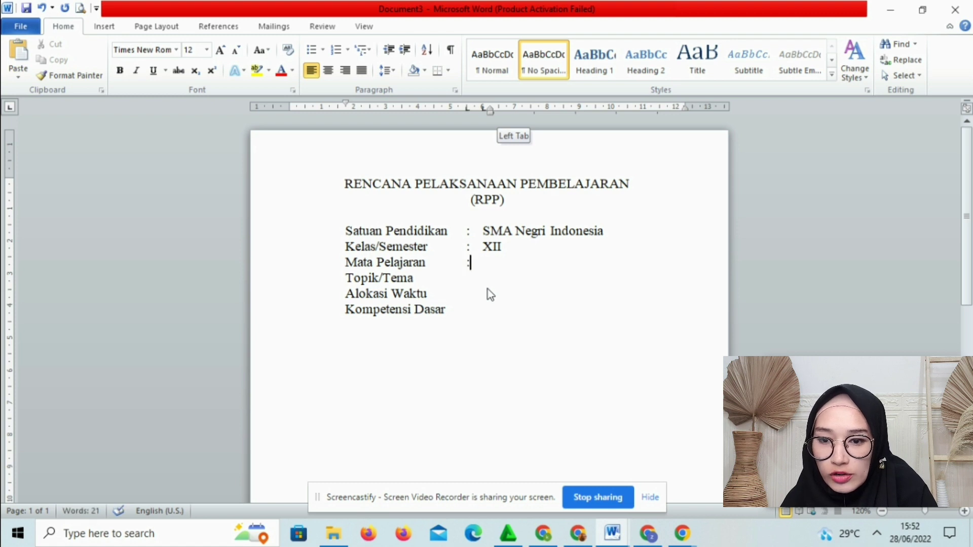
key(Tab)
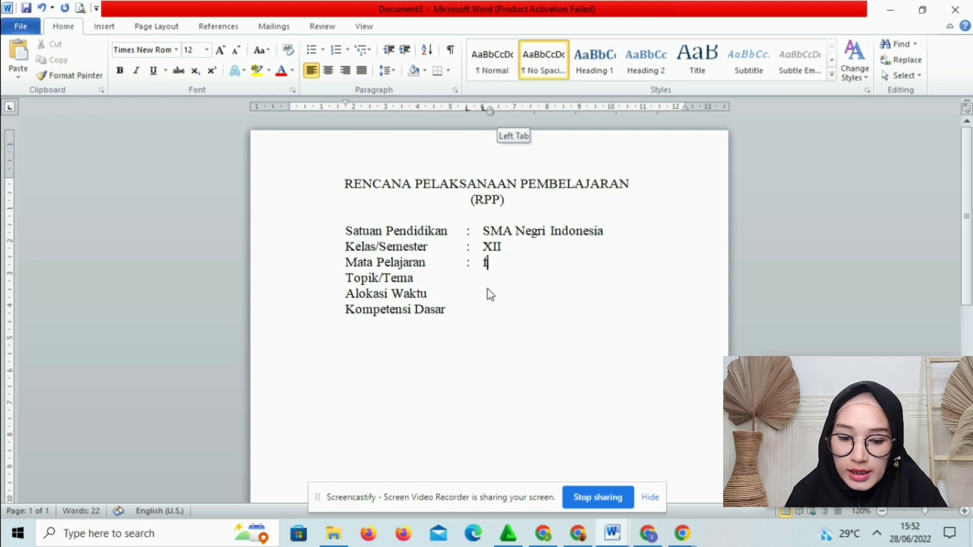
Step: Enter "FISIKA" as the Mata Pelajaran value at the second tab stop
text(FI)
text(SIK)
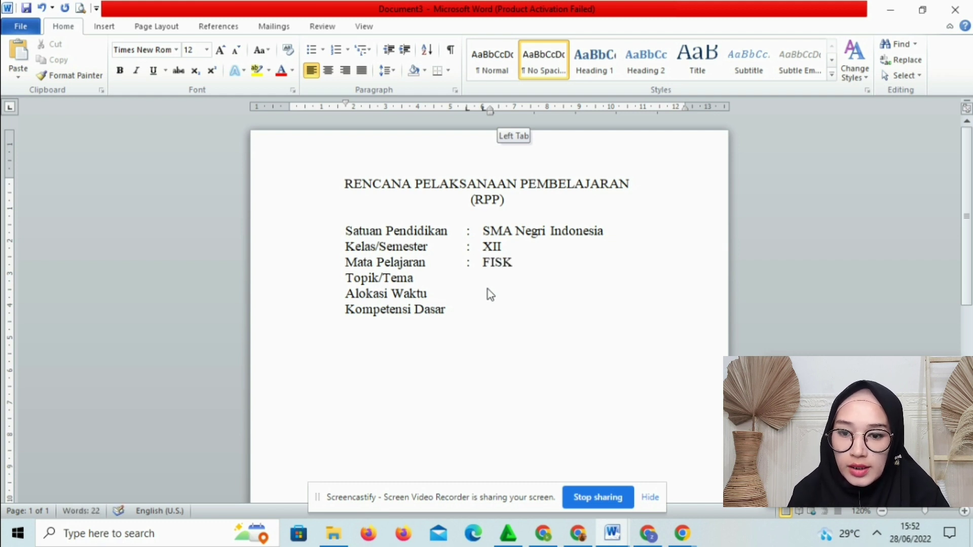
key(BackSpace)
text(IKS)
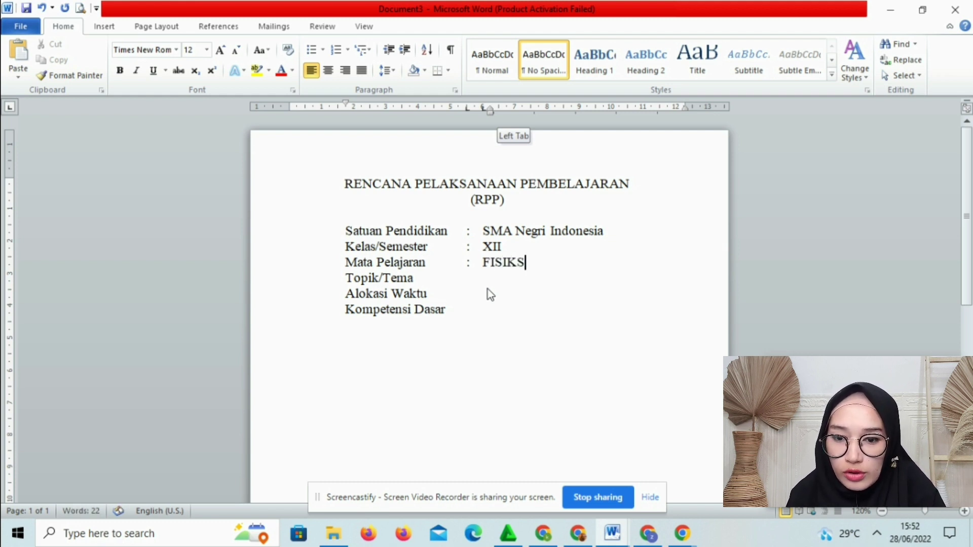
key(BackSpace)
text(A)
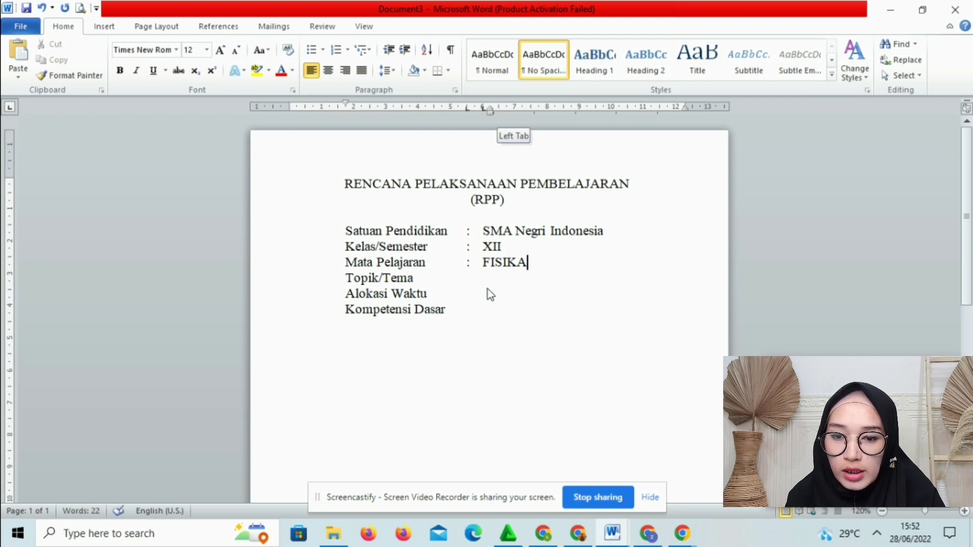
Step: Add a colon at the first tab stop after Topik/Tema and advance to the second tab stop
key(Down)
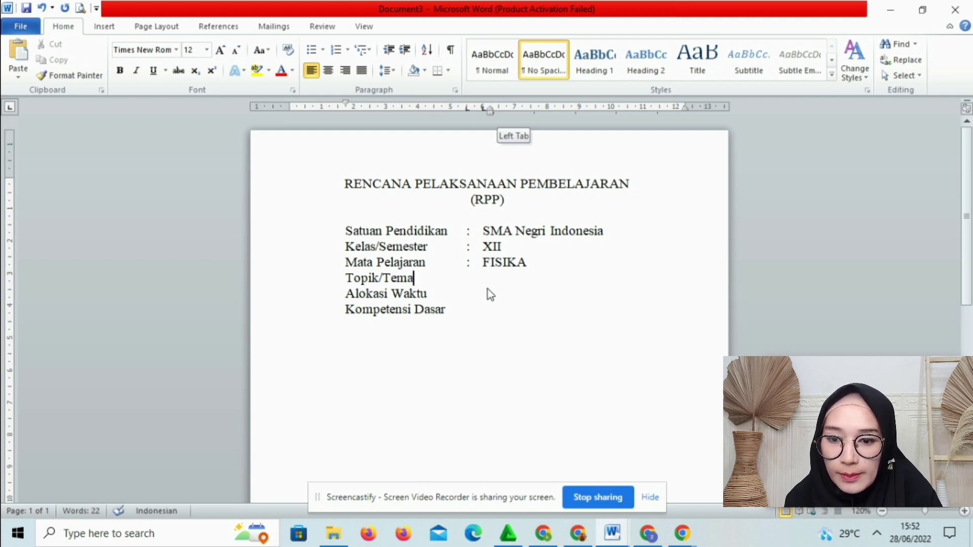
key(Tab)
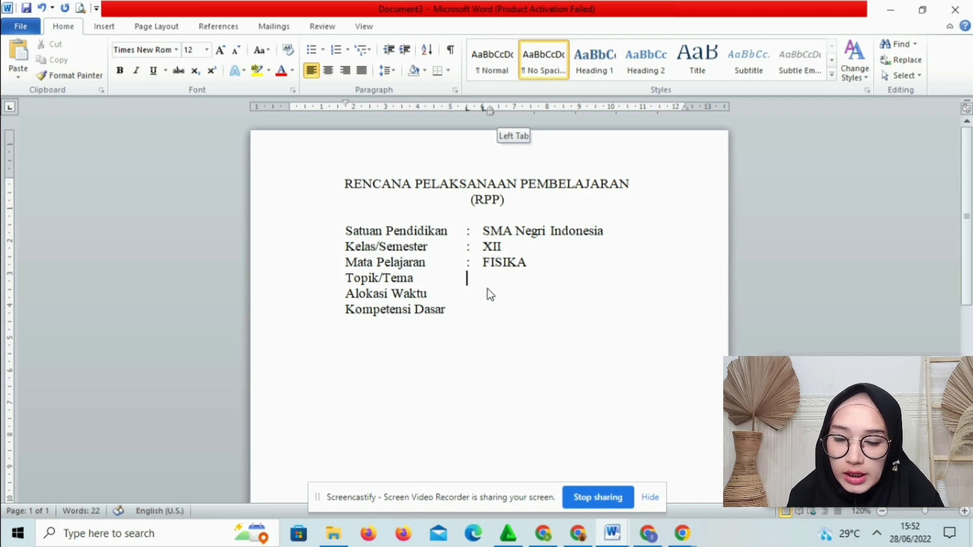
text(:)
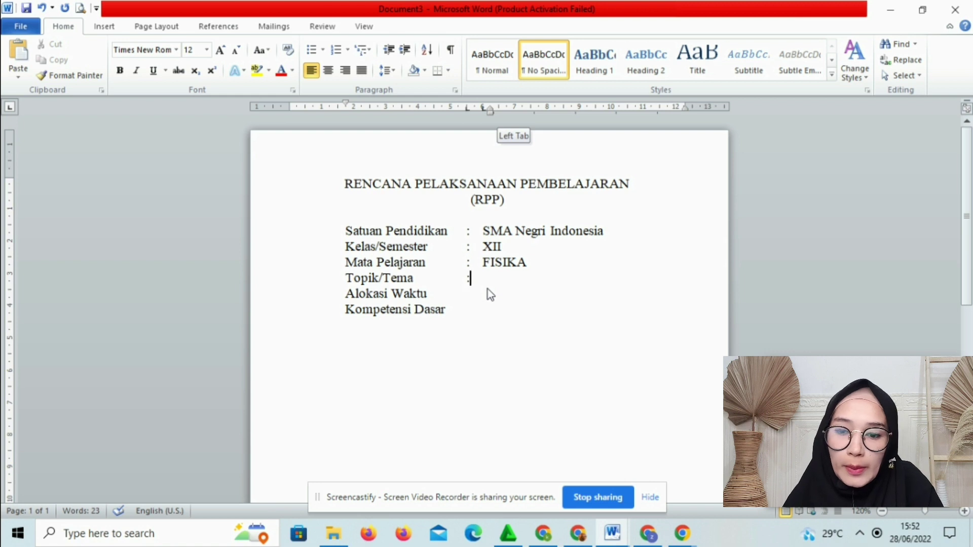
key(Tab)
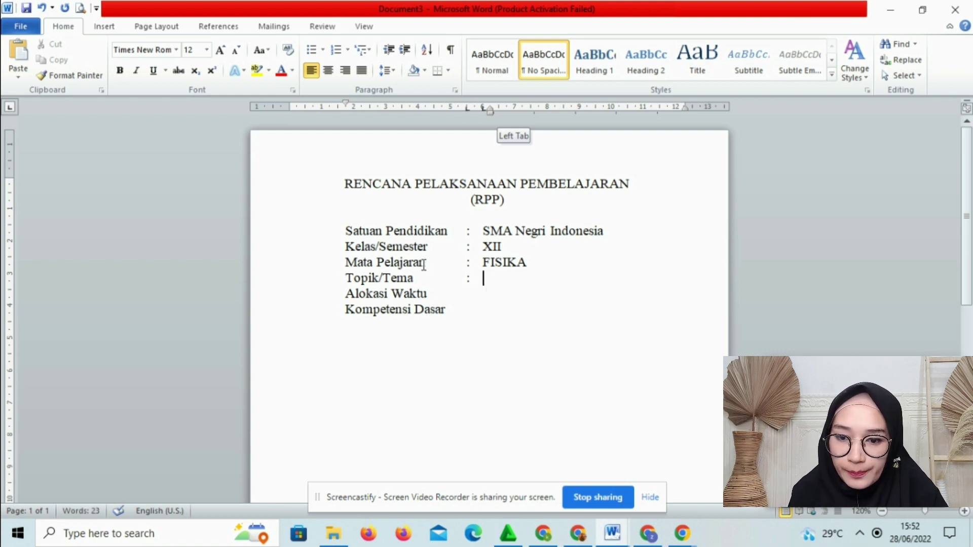
Step: Check the Topik/Tema entry in Document2 and enter "GAYA" after its colon in Document3
click(603, 529)
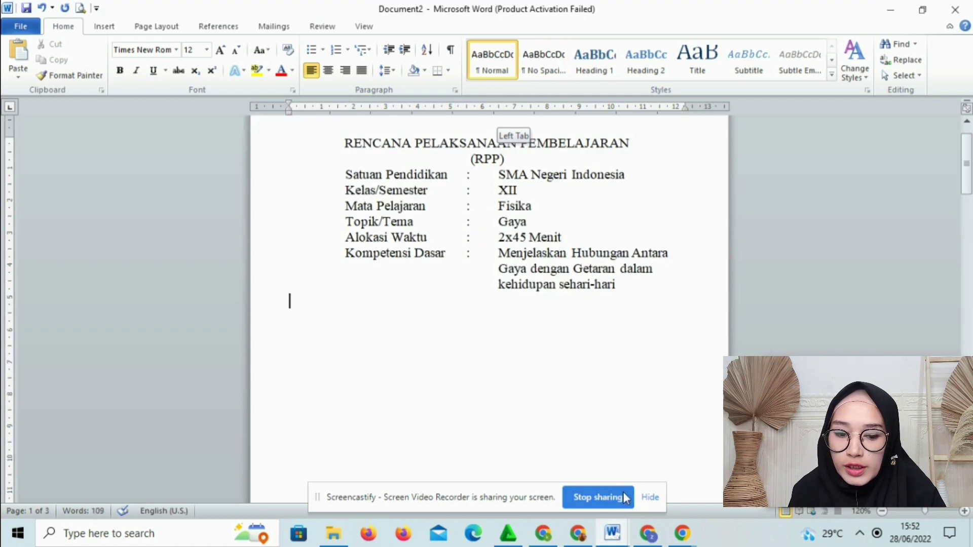
mouse_move(612, 530)
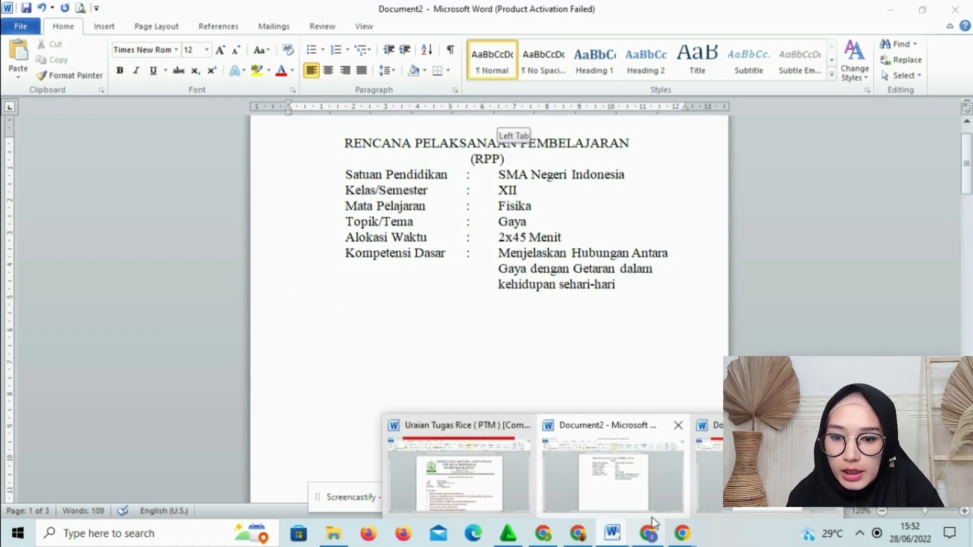
click(653, 518)
text(G)
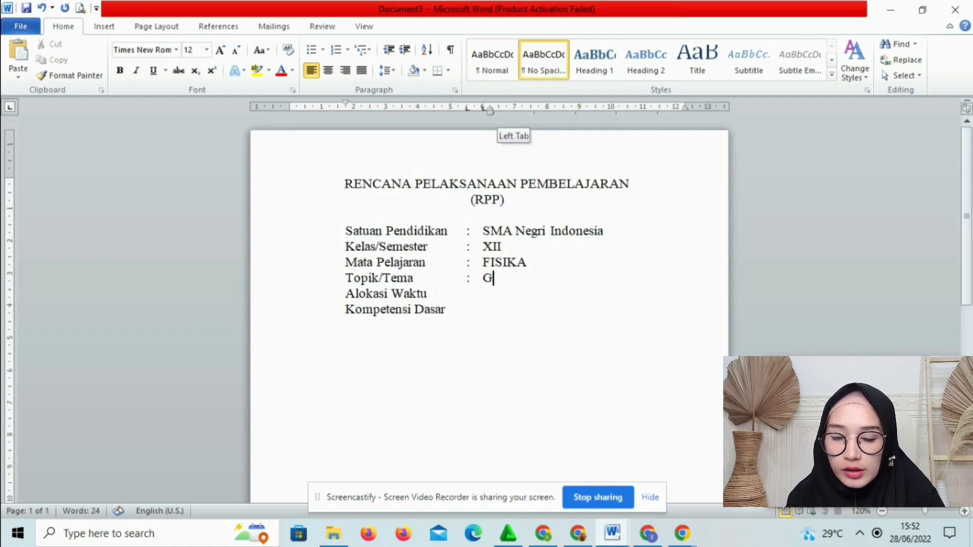
text(AYA)
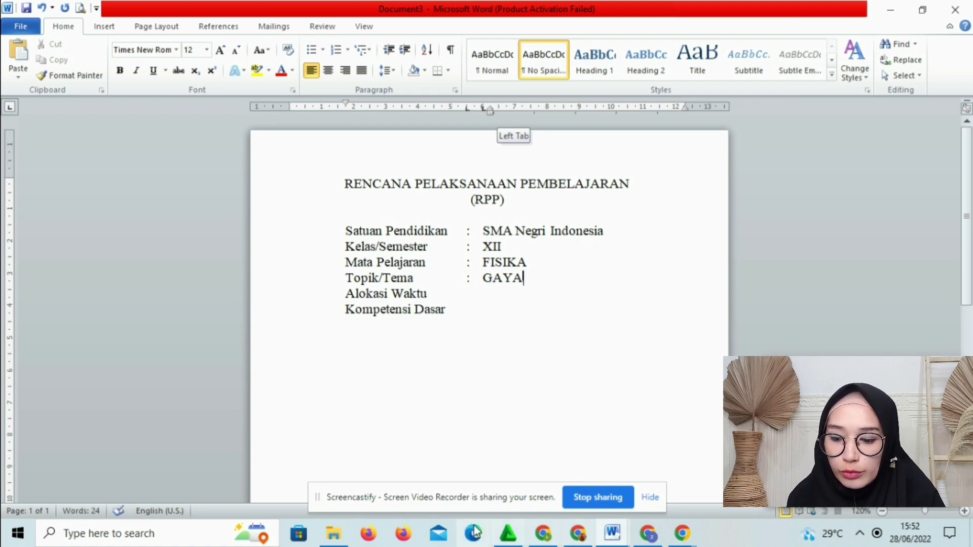
Step: Add a colon at the first tab stop after Alokasi Waktu and enter "2x45 Menit" at the second tab stop
click(450, 295)
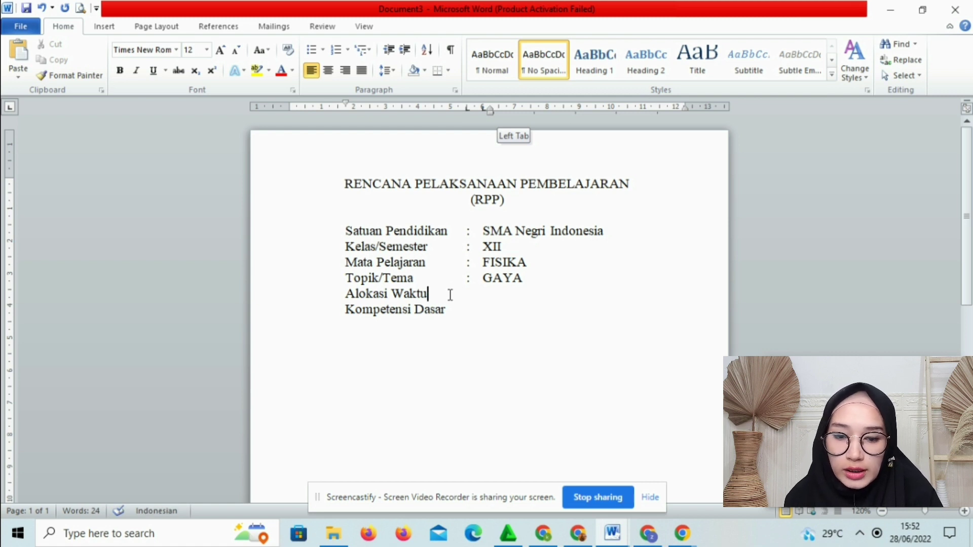
key(Tab)
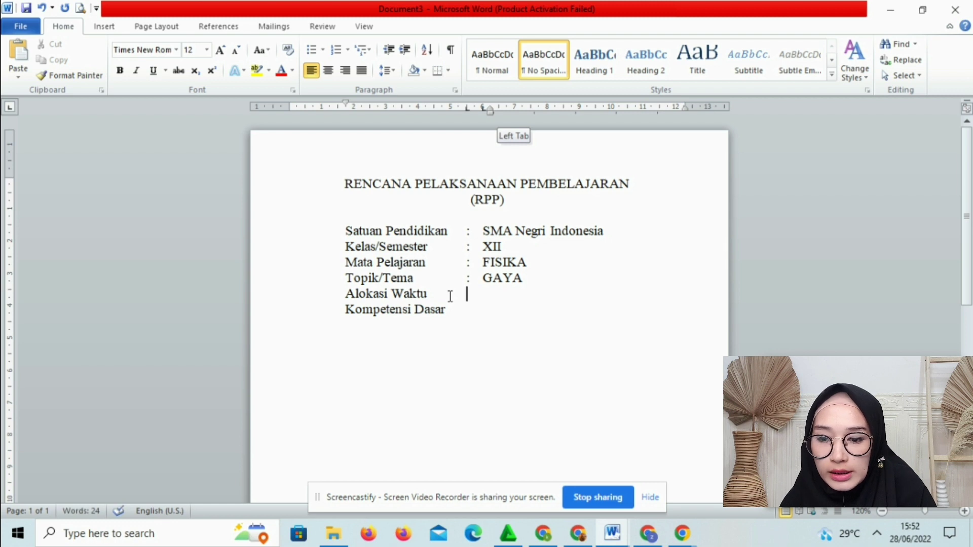
text(:)
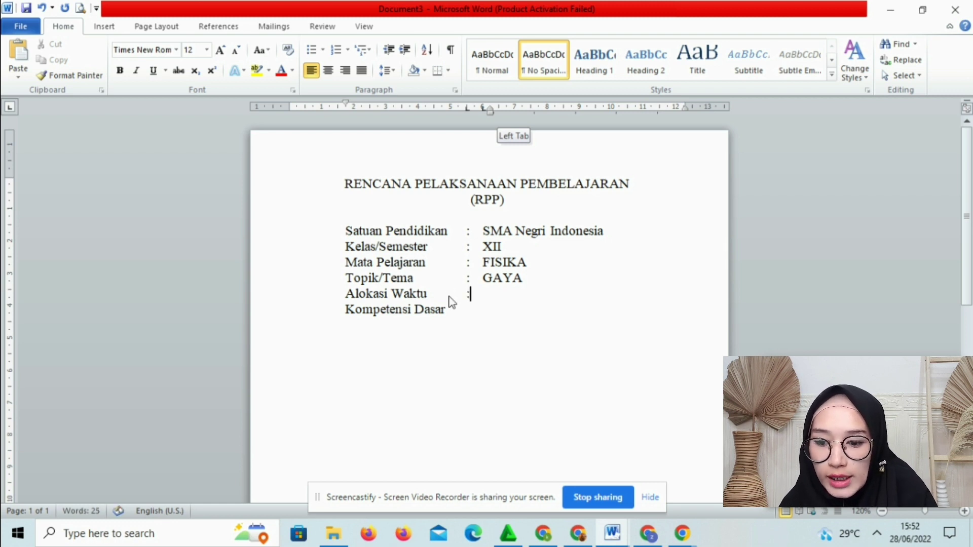
key(Tab)
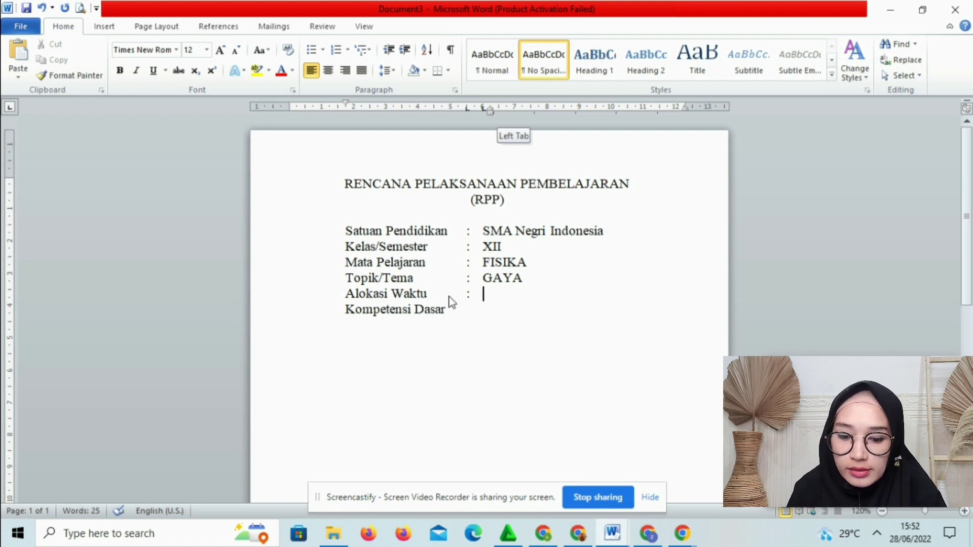
text(2x)
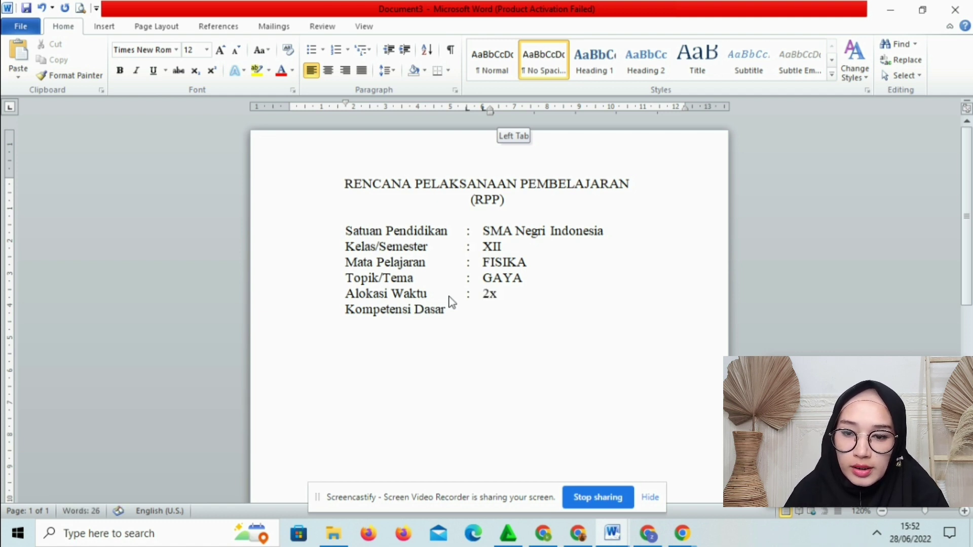
text(45 M)
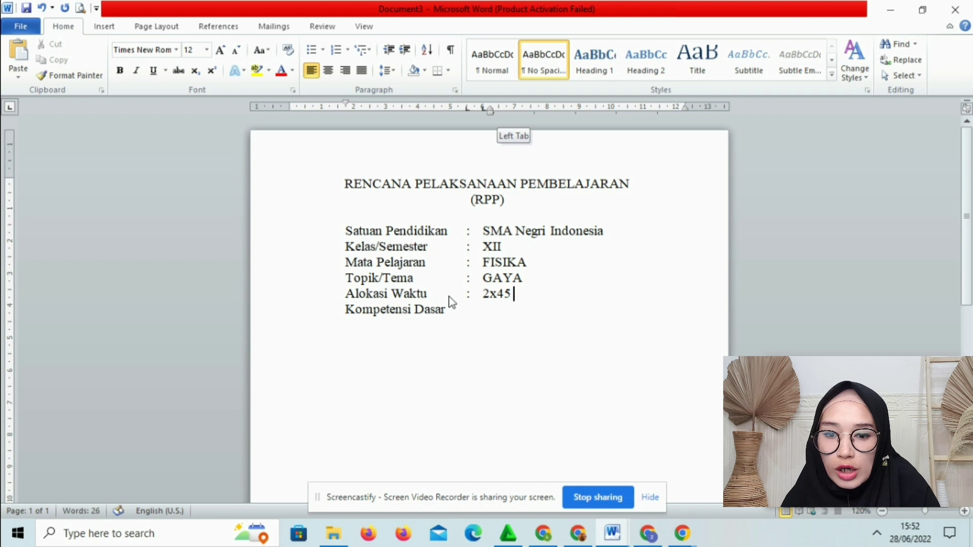